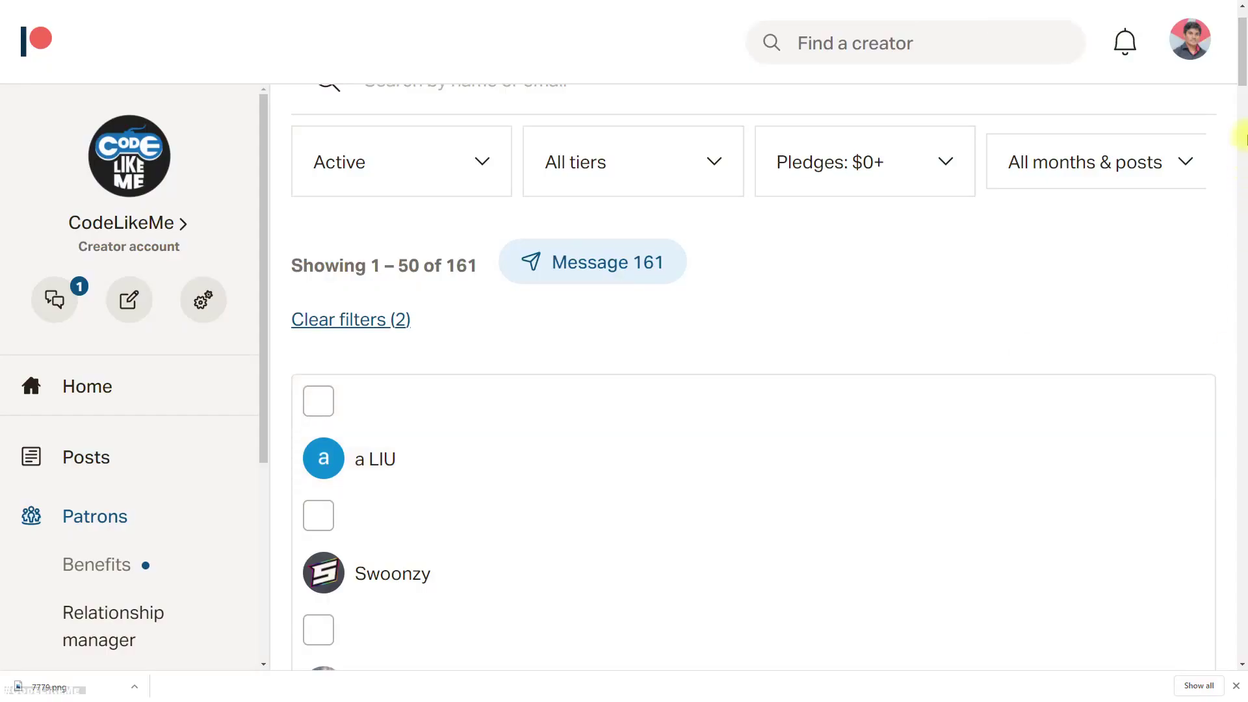
# Browse through all pages of the active patrons list.
pyautogui.moveTo(1241, 59); pyautogui.dragTo(1242, 660)
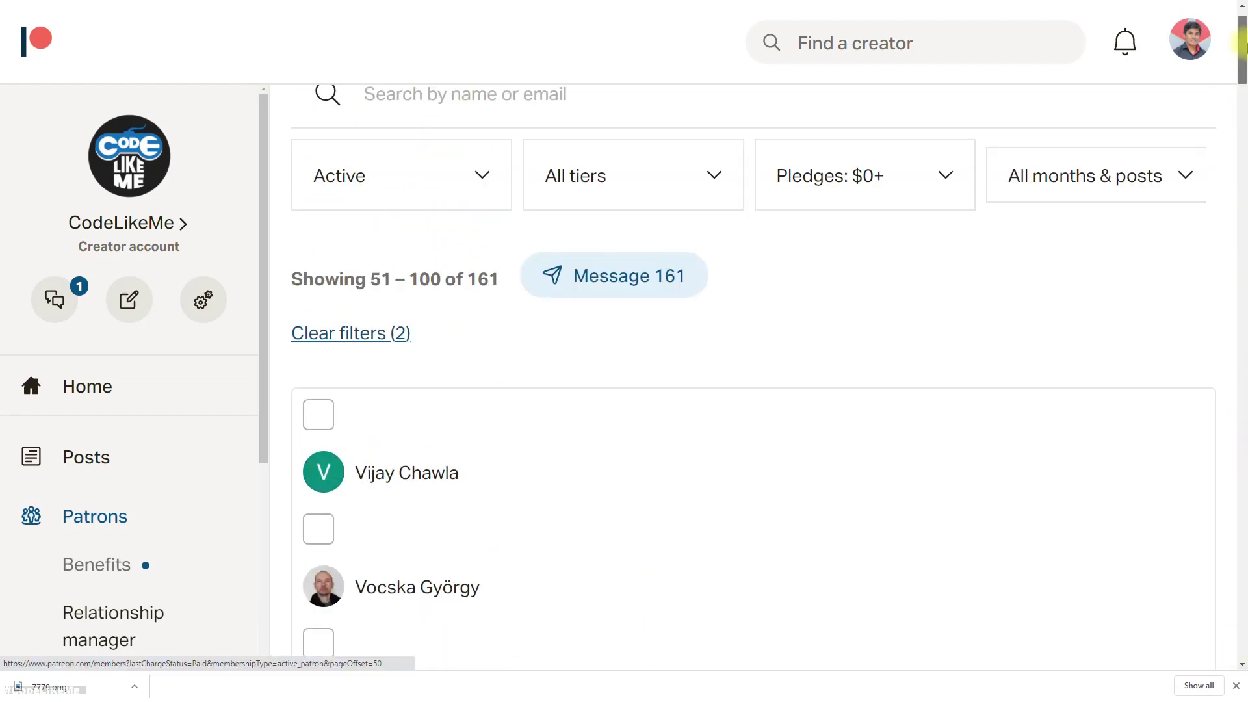
pyautogui.moveTo(1242, 52); pyautogui.dragTo(1241, 650)
pyautogui.click(749, 637)
pyautogui.moveTo(1241, 104); pyautogui.dragTo(1242, 611)
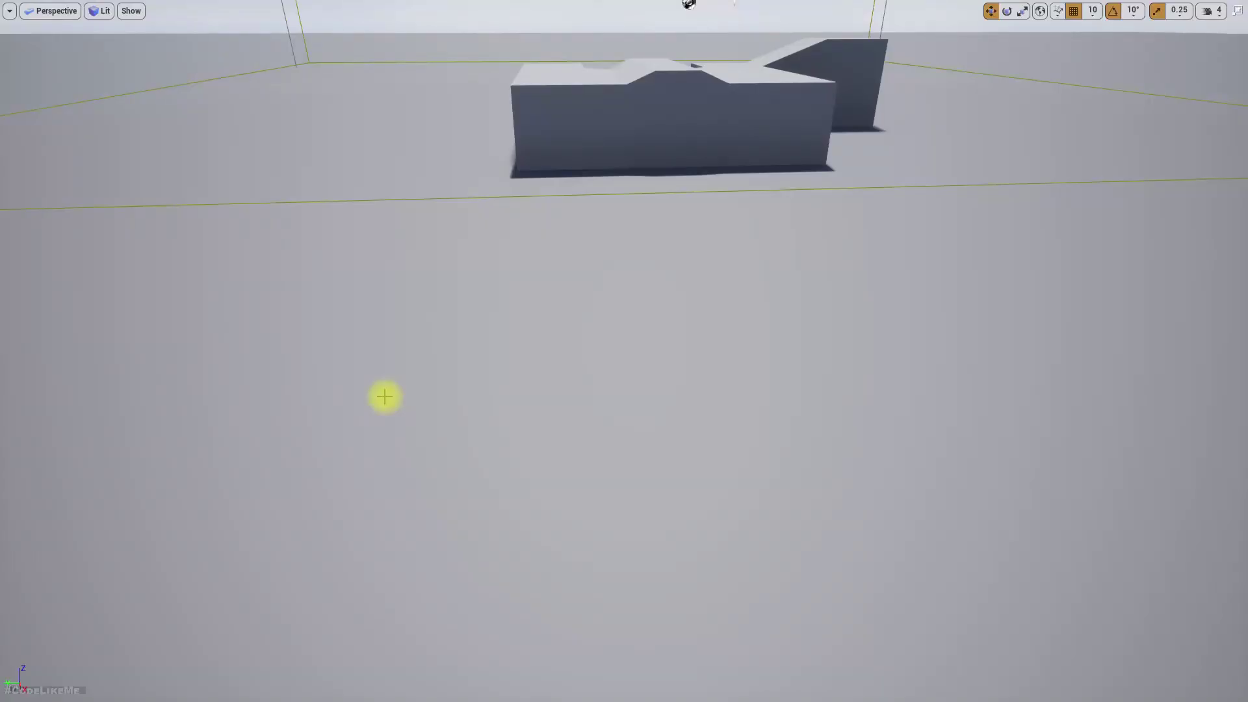
# Switch to the Unreal Editor and play-test the level, moving the character forward to check its locomotion.
pyautogui.hotkey('alt', 'p')
pyautogui.click(384, 397)
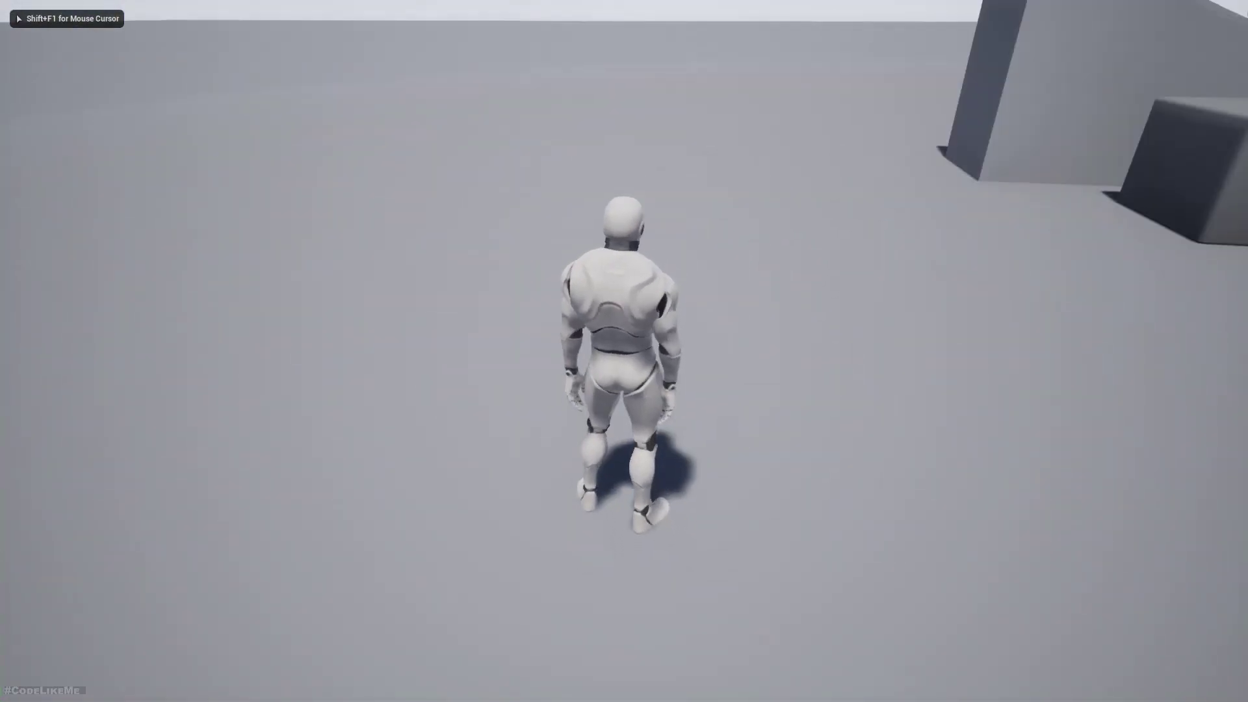
pyautogui.press('w')
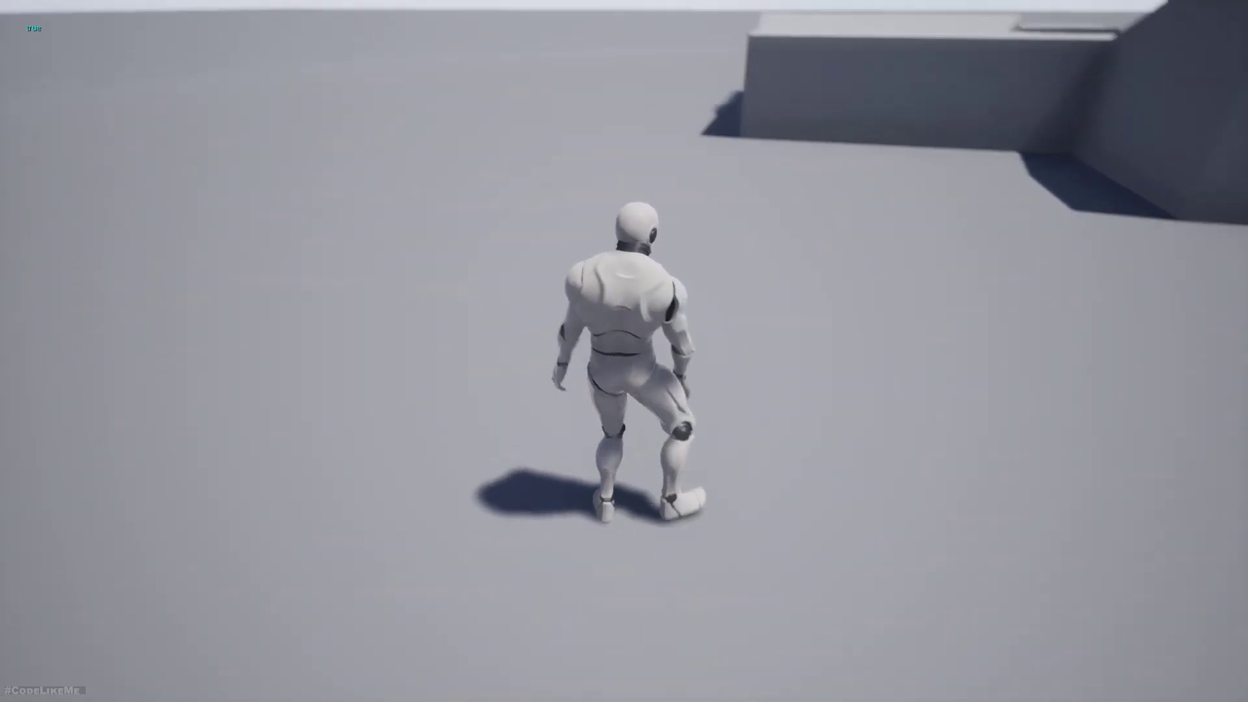
pyautogui.press('w')
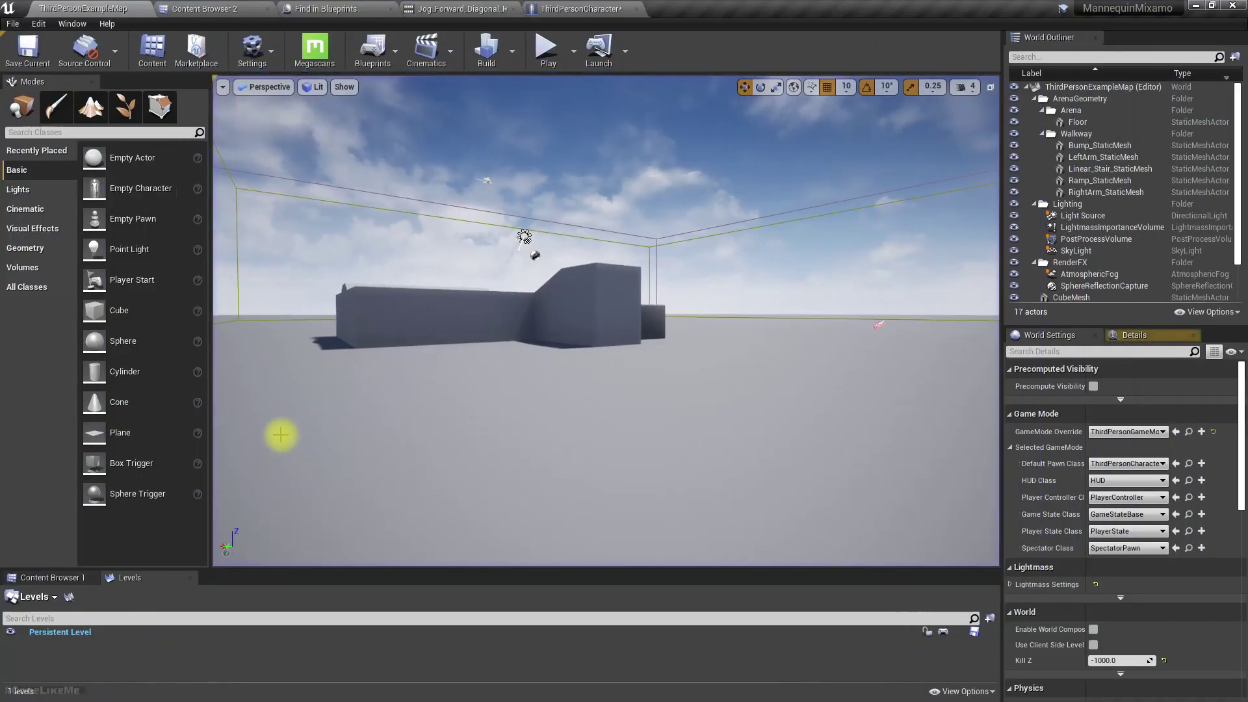
# Open the BSP_RootMotionLocomotion blend space, show its triangulation and preview the blends between the forward and strafe samples.
pyautogui.click(460, 8)
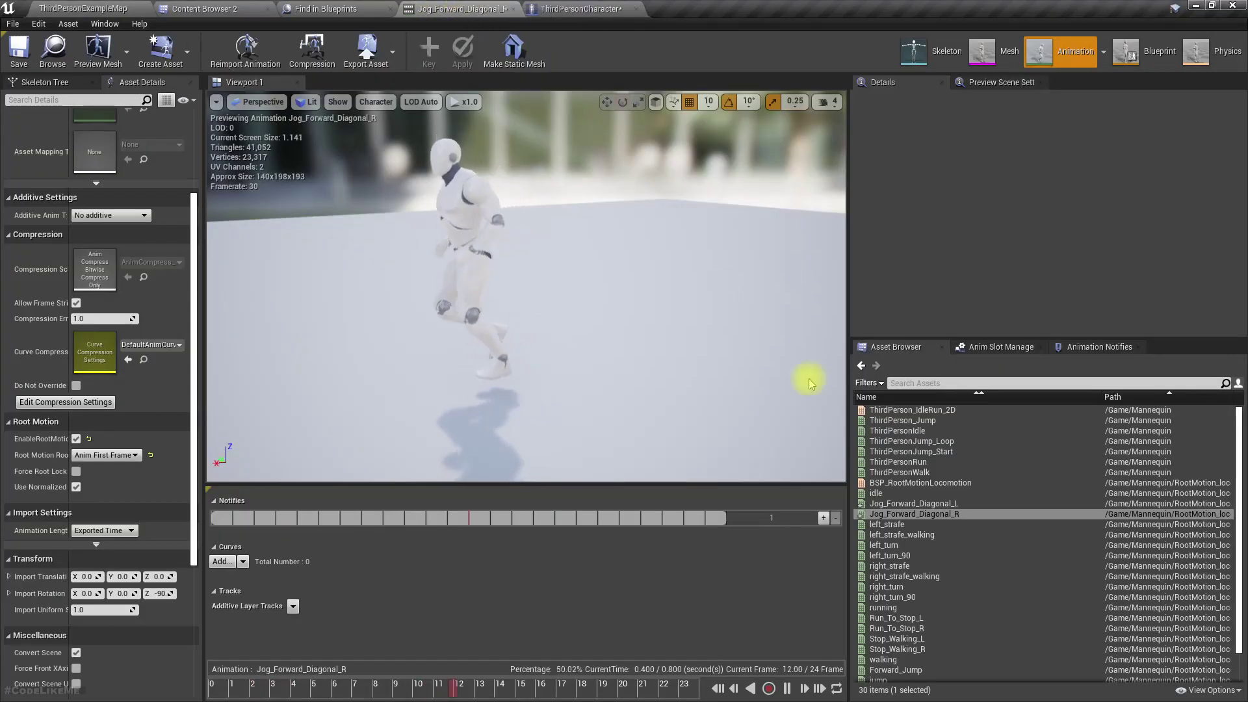
pyautogui.doubleClick(925, 483)
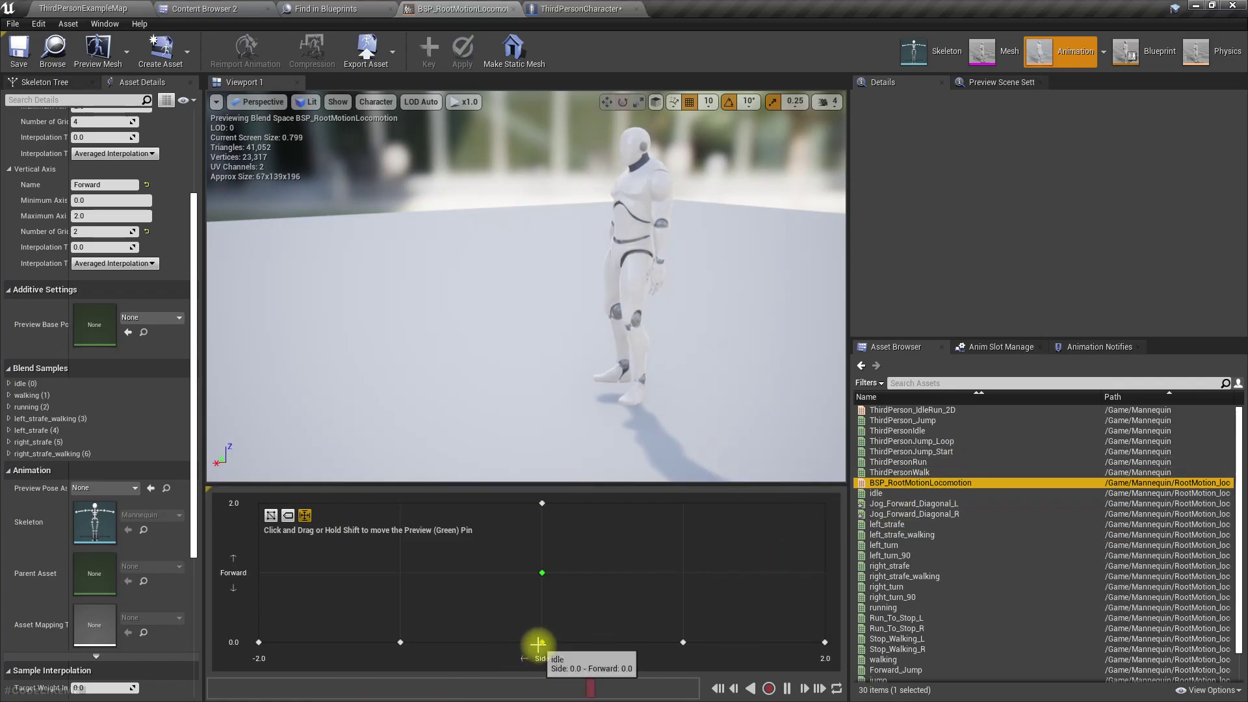
pyautogui.moveTo(462, 631); pyautogui.dragTo(302, 535)
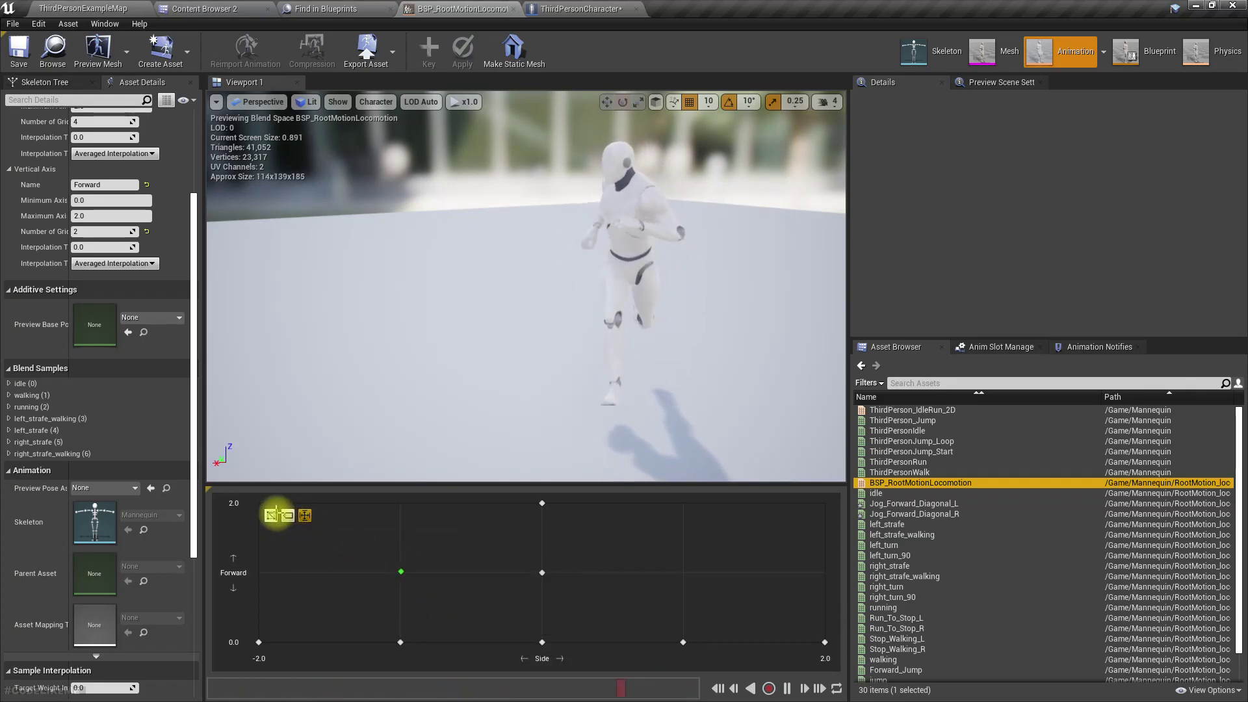
pyautogui.click(272, 516)
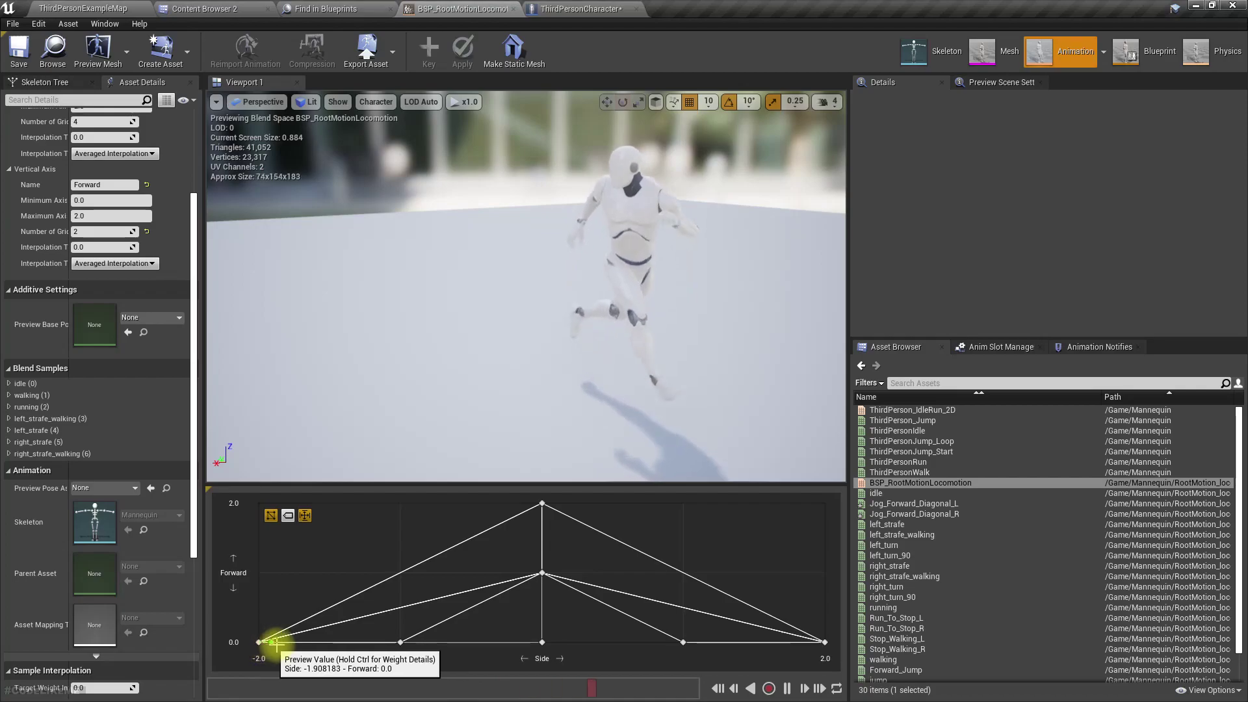
pyautogui.moveTo(276, 643); pyautogui.dragTo(208, 662)
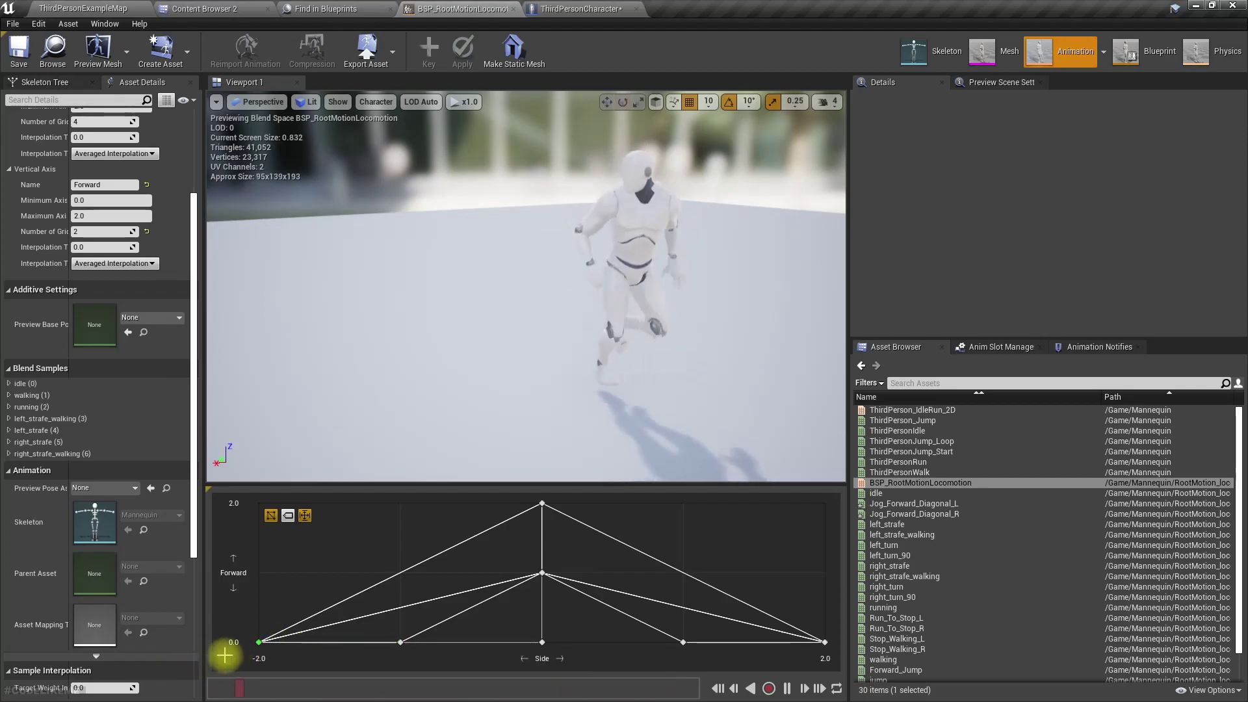
pyautogui.moveTo(694, 637); pyautogui.dragTo(608, 608)
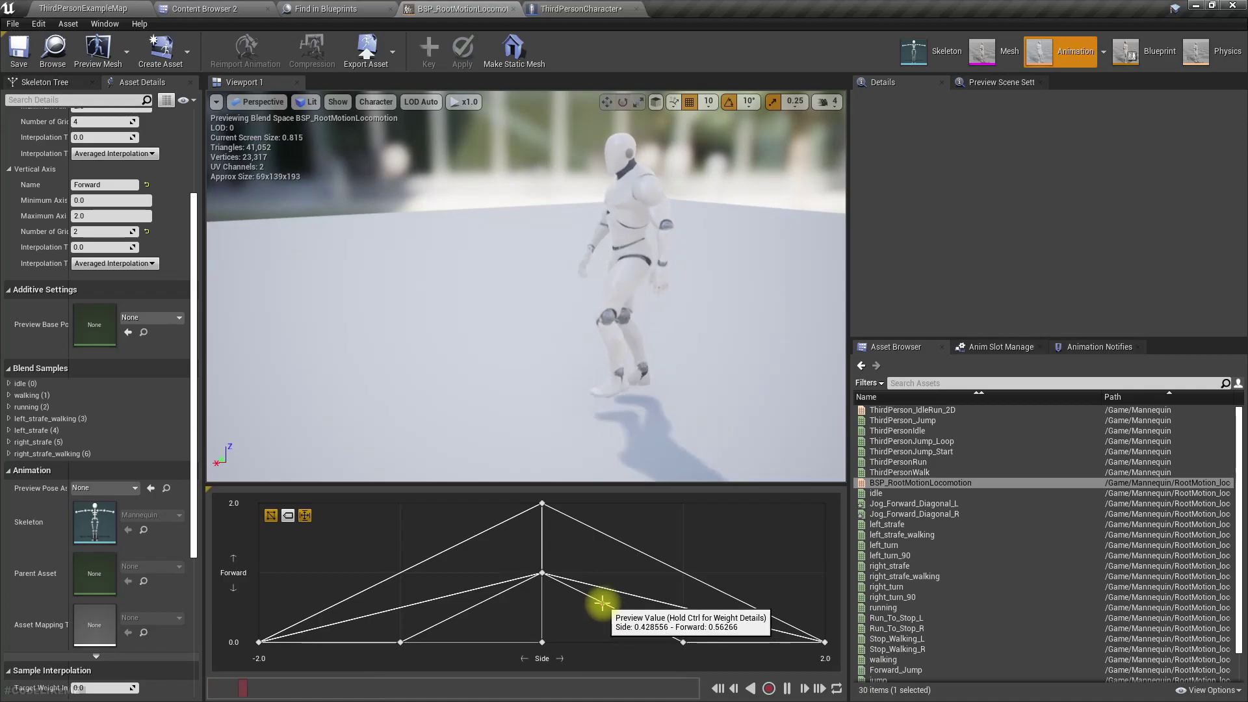
pyautogui.moveTo(600, 603); pyautogui.dragTo(659, 603)
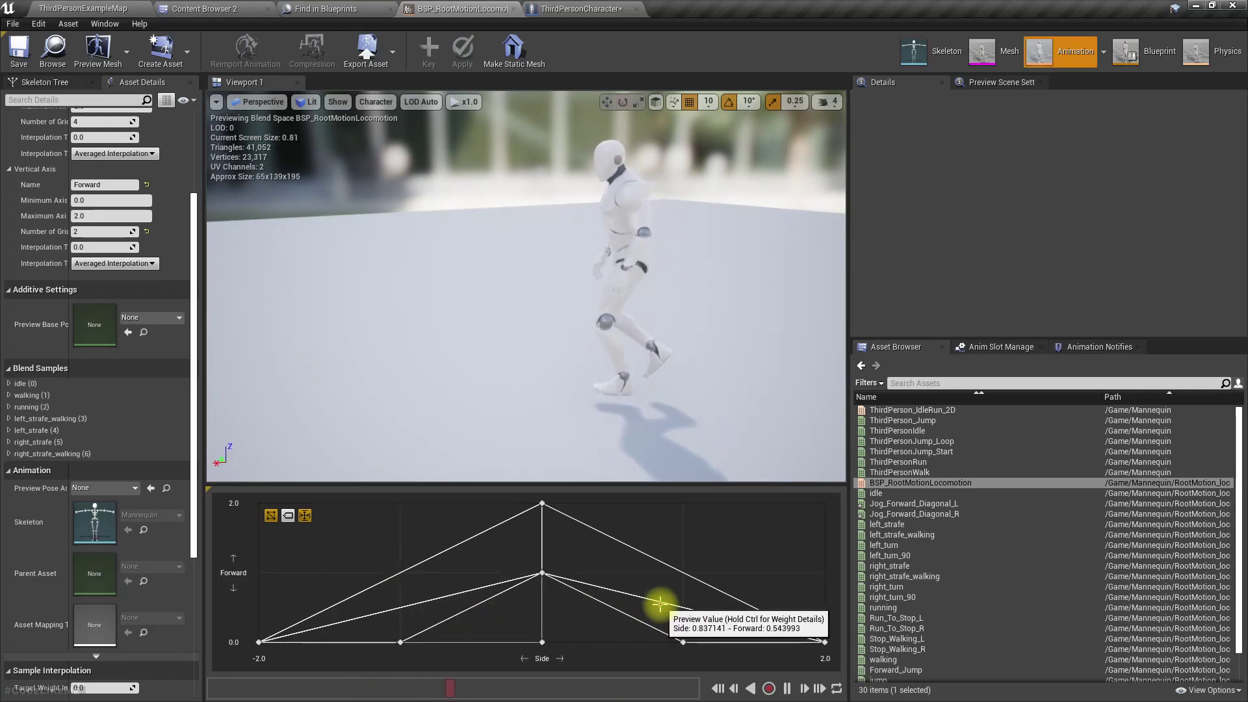
# Add Jog_Forward_Diagonal_L at Side -1, Forward 1 and Jog_Forward_Diagonal_R at Side 1, Forward 1 as blend samples.
pyautogui.moveTo(870, 504); pyautogui.dragTo(401, 572)
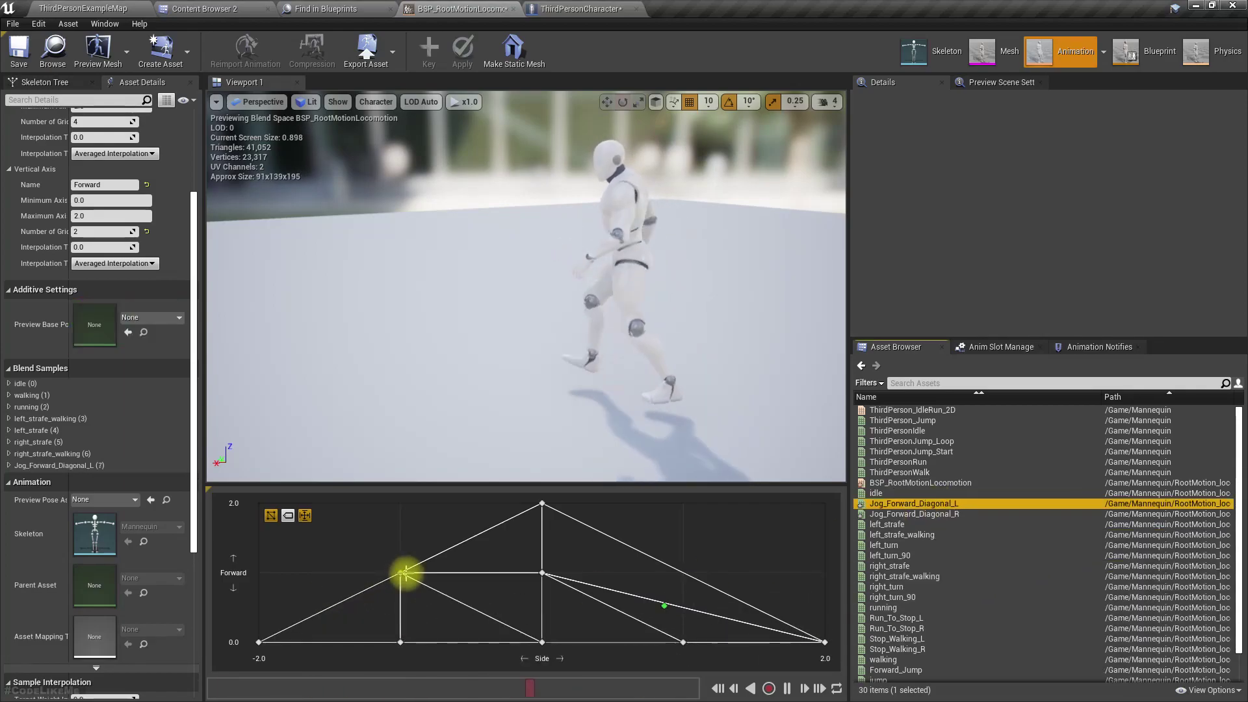
pyautogui.click(946, 513)
pyautogui.moveTo(946, 513); pyautogui.dragTo(693, 583)
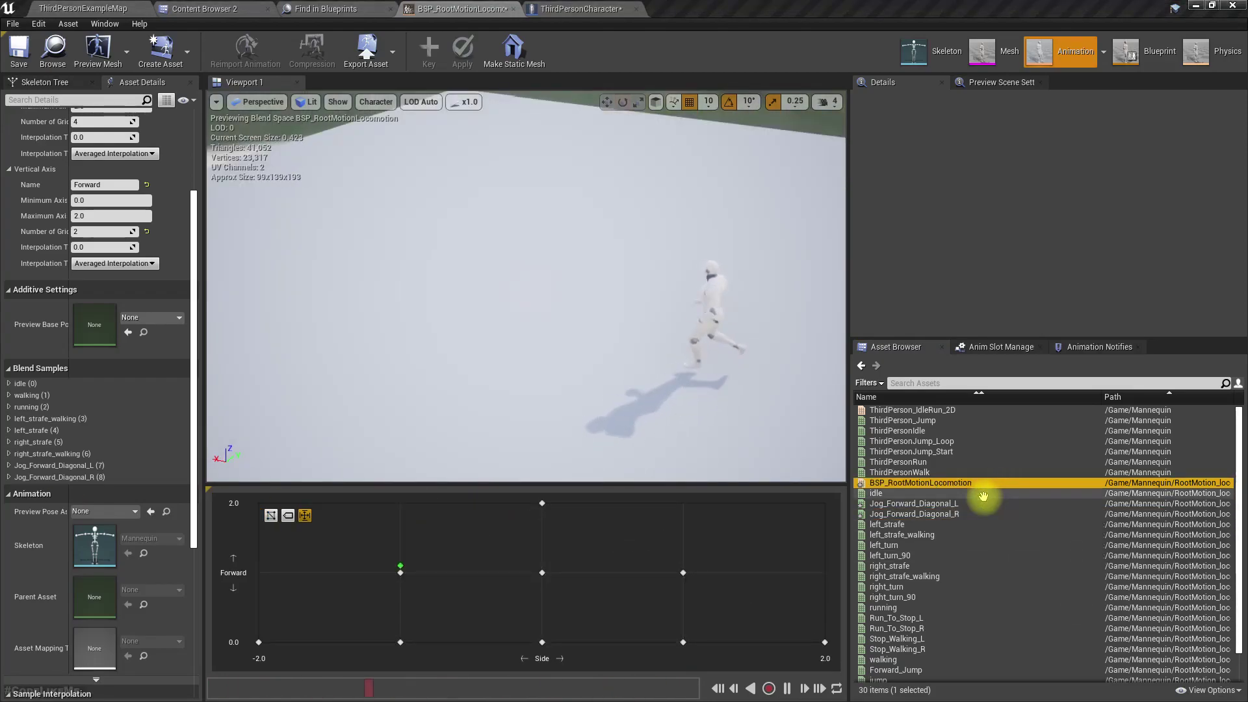
# Set the root motion root lock to Ref Pose for Jog_Forward_Diagonal_L and Jog_Forward_Diagonal_R, and save.
pyautogui.doubleClick(981, 502)
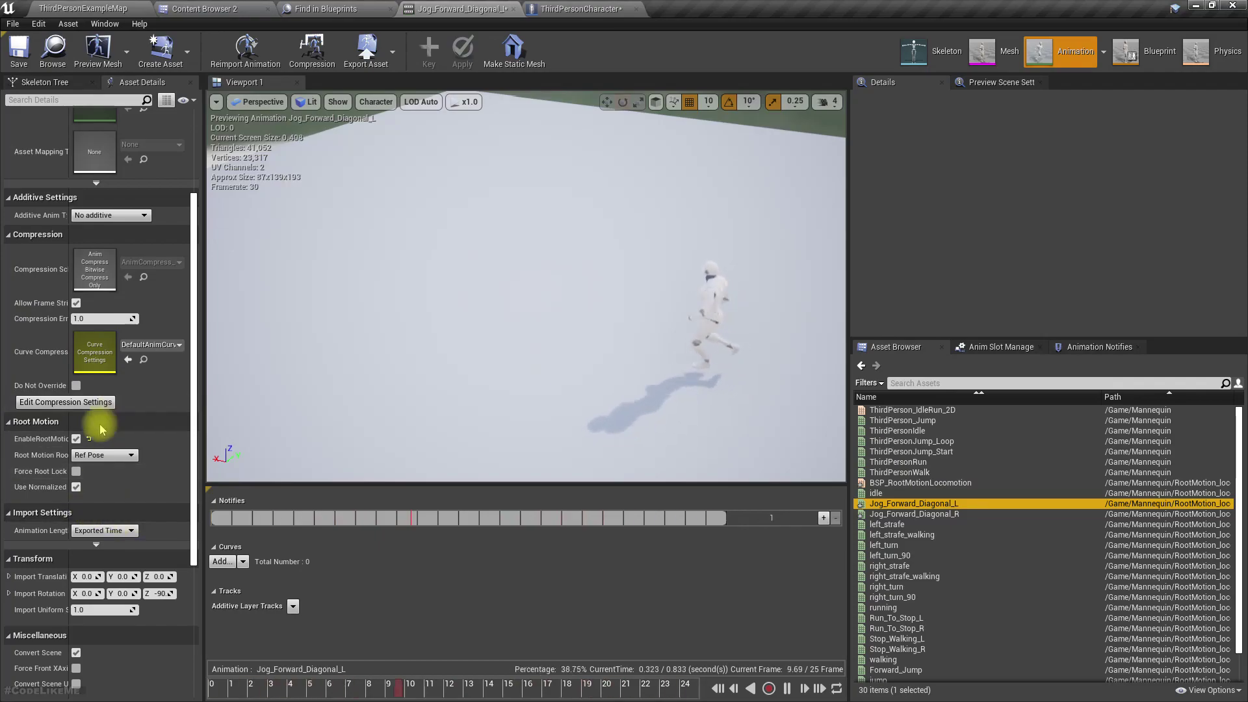
pyautogui.click(95, 456)
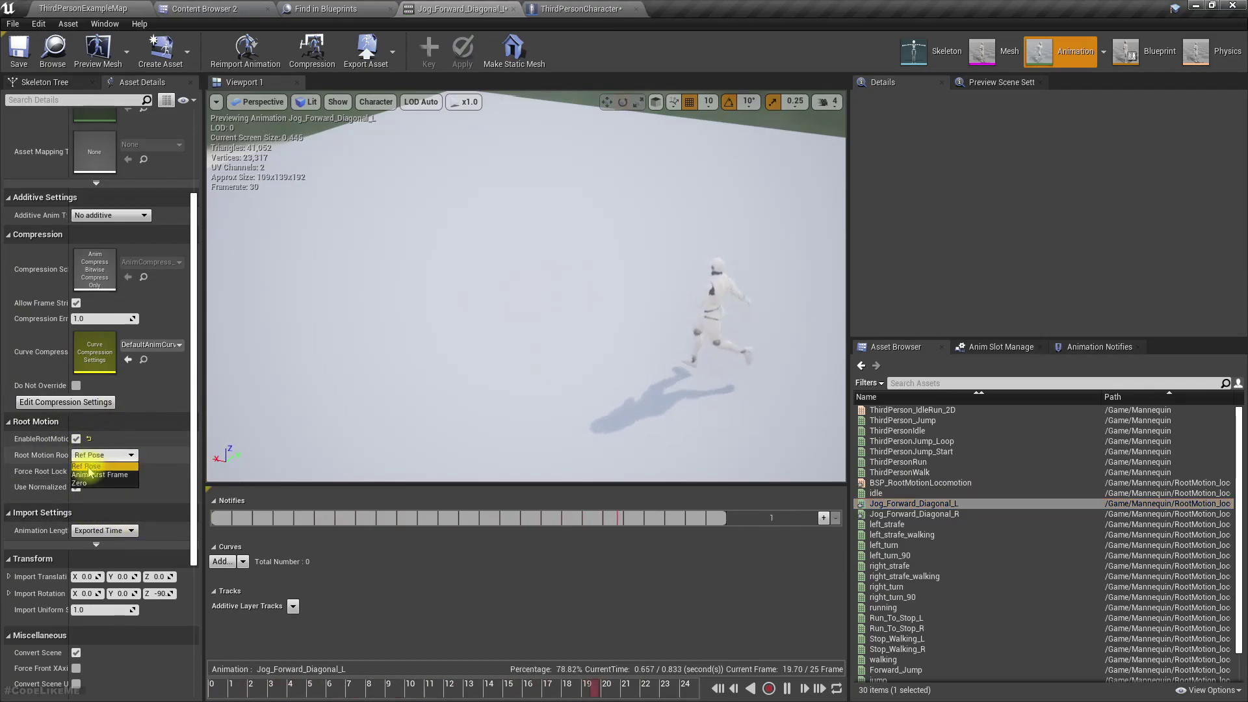
pyautogui.click(93, 466)
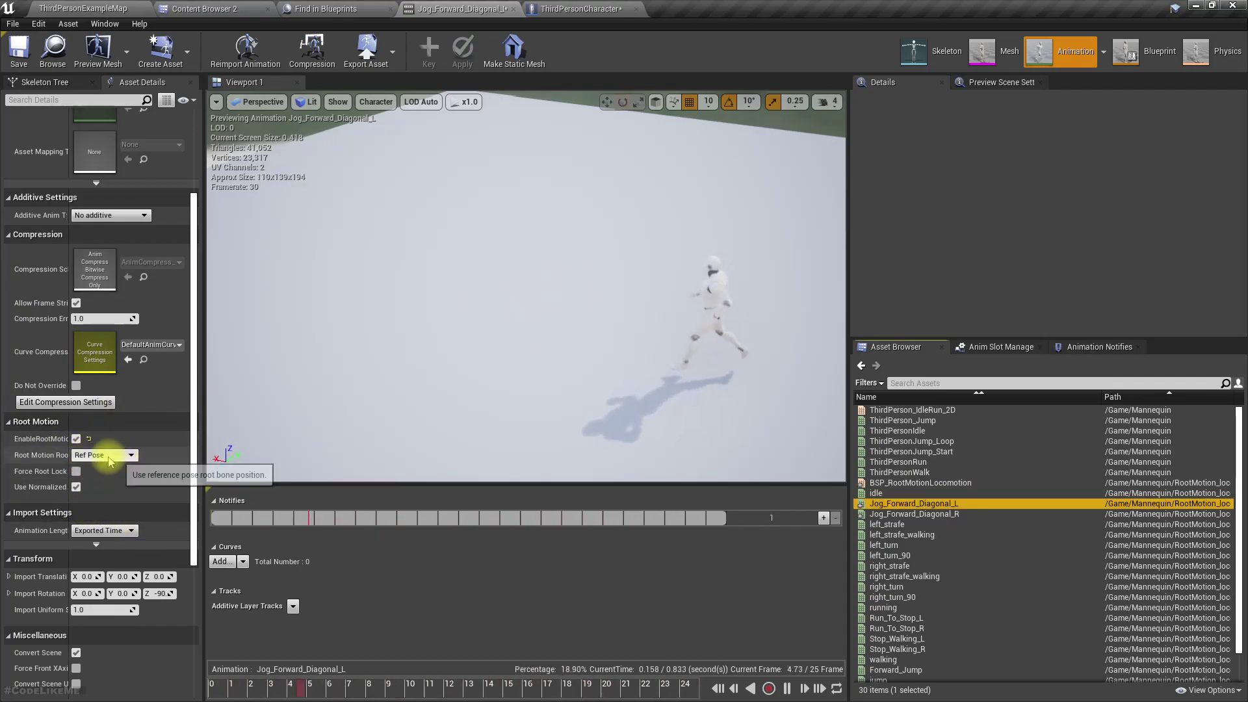
pyautogui.click(109, 457)
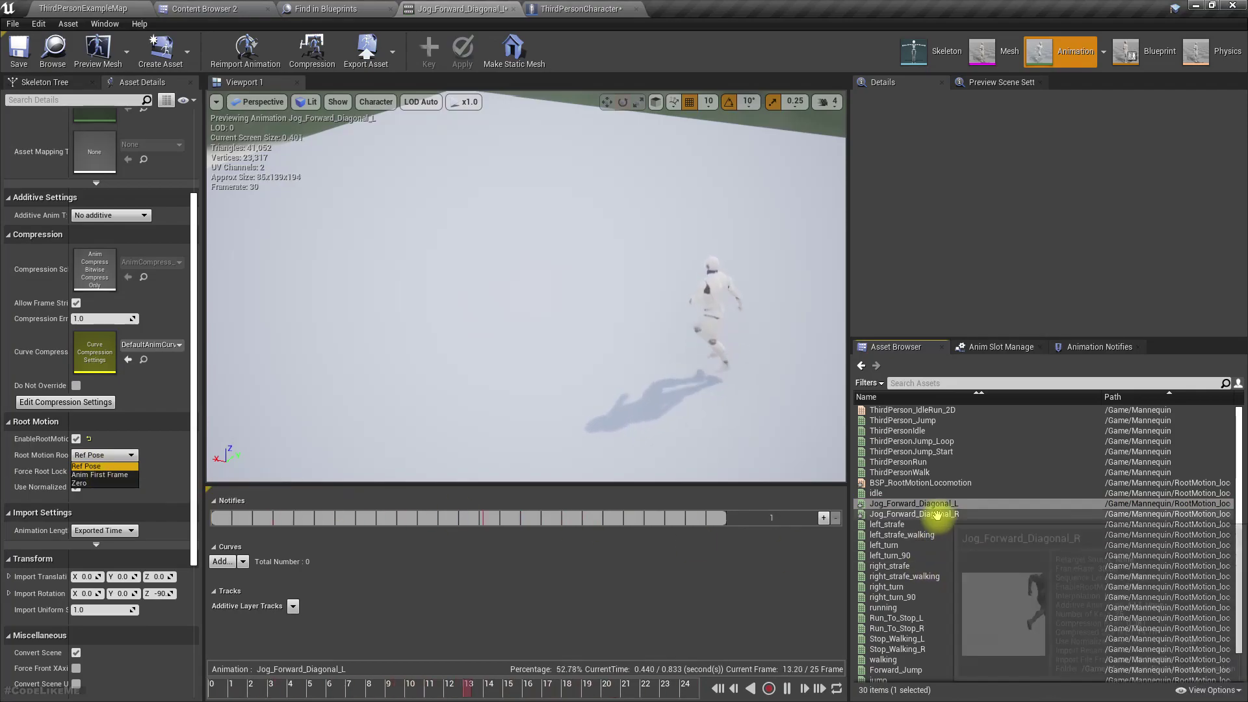
pyautogui.doubleClick(864, 513)
pyautogui.click(103, 455)
pyautogui.click(93, 465)
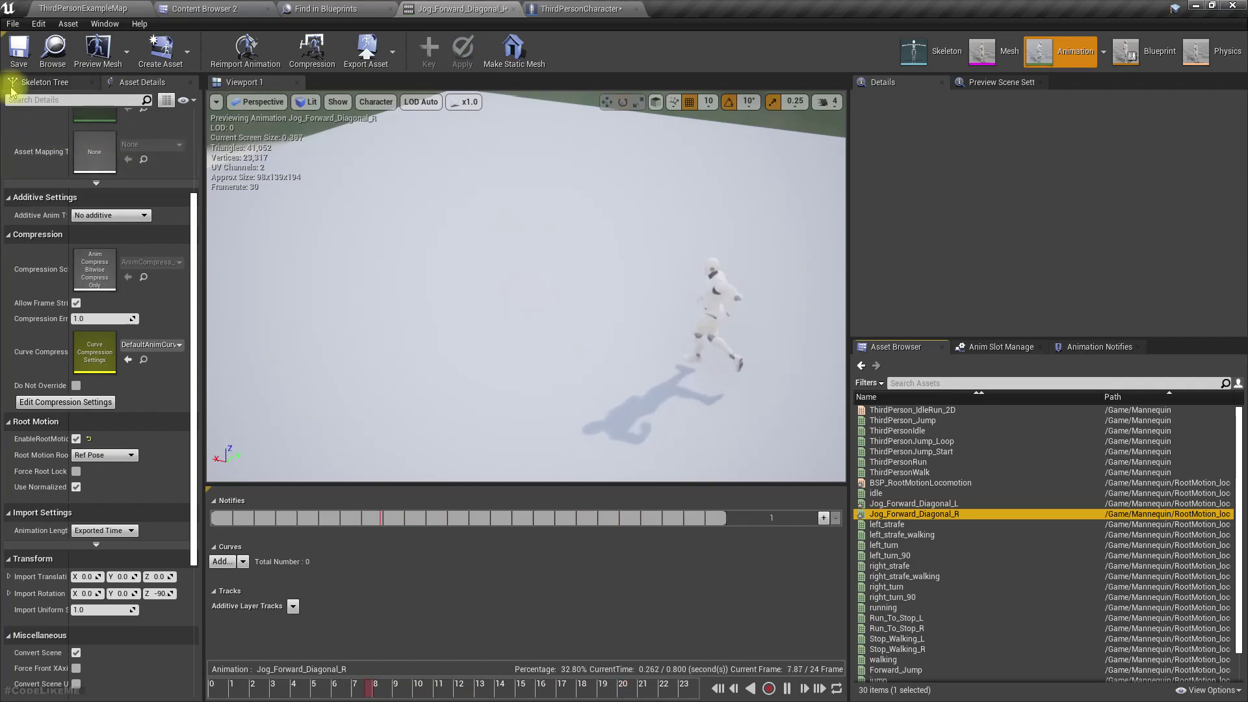
pyautogui.click(19, 51)
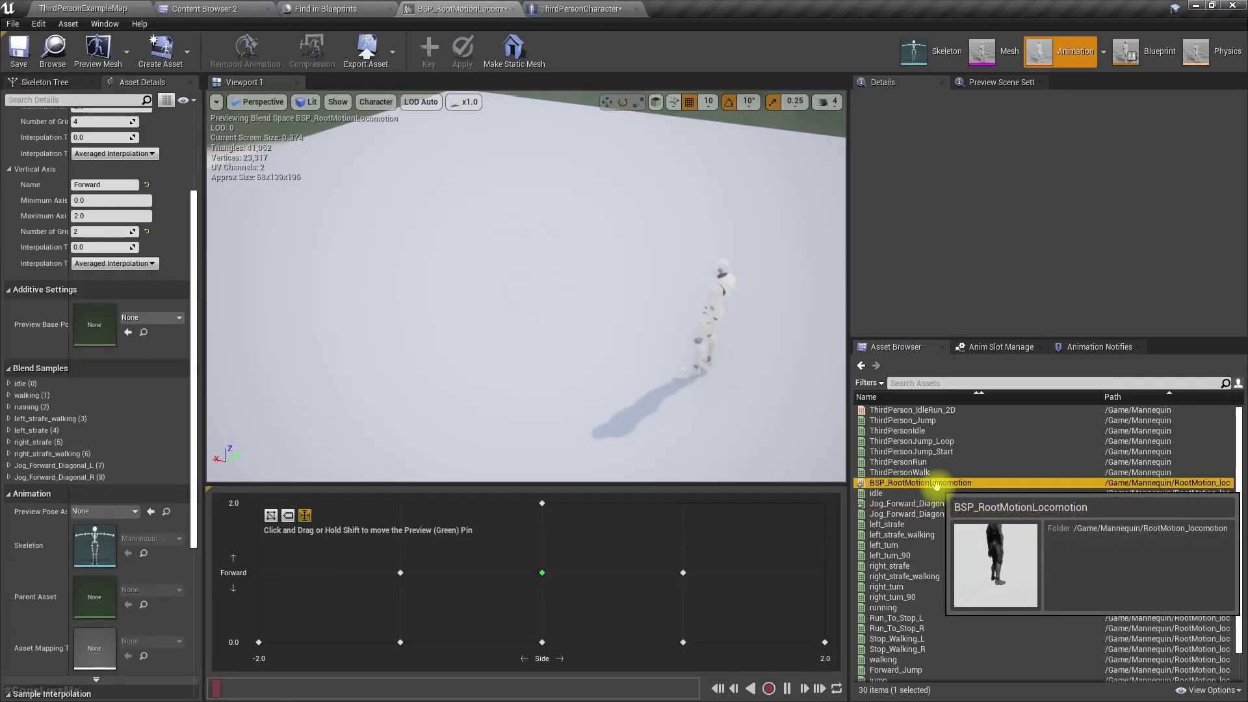
# Preview diagonal blends in BSP_RootMotionLocomotion with the triangulation shown, including the area between idle and the new diagonal samples.
pyautogui.moveTo(565, 554); pyautogui.dragTo(465, 509)
pyautogui.click(270, 514)
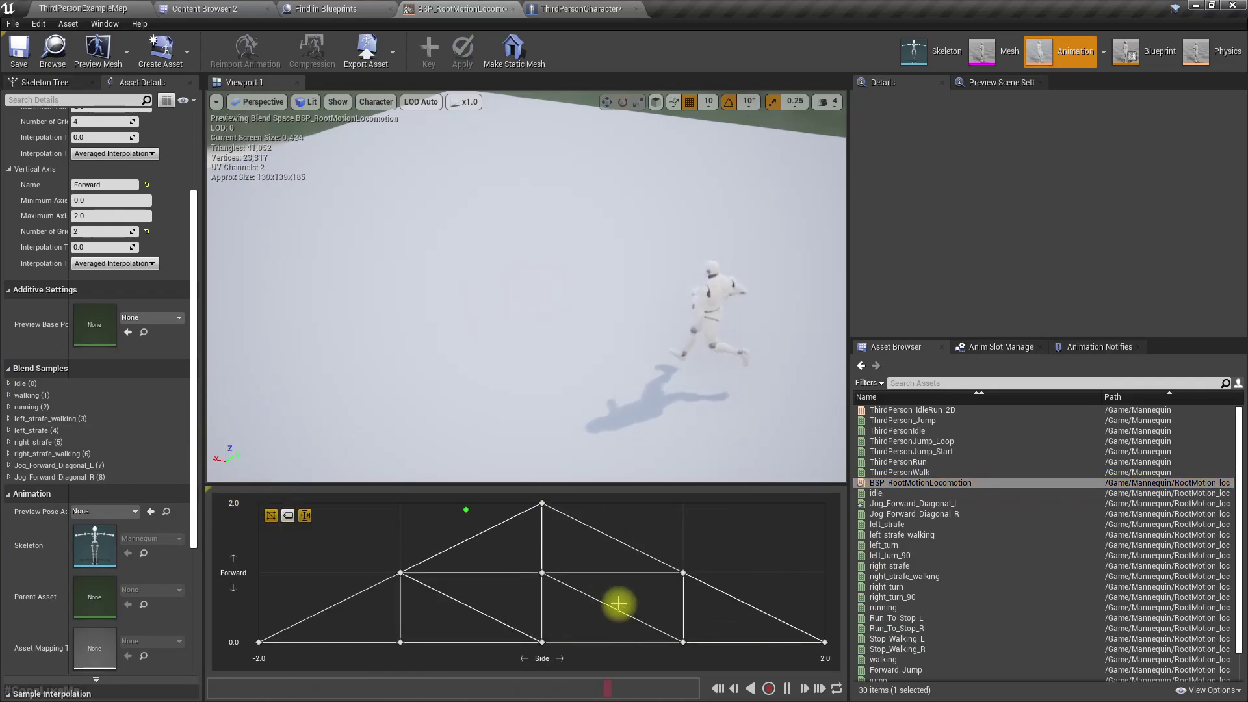
pyautogui.moveTo(621, 608); pyautogui.dragTo(476, 610)
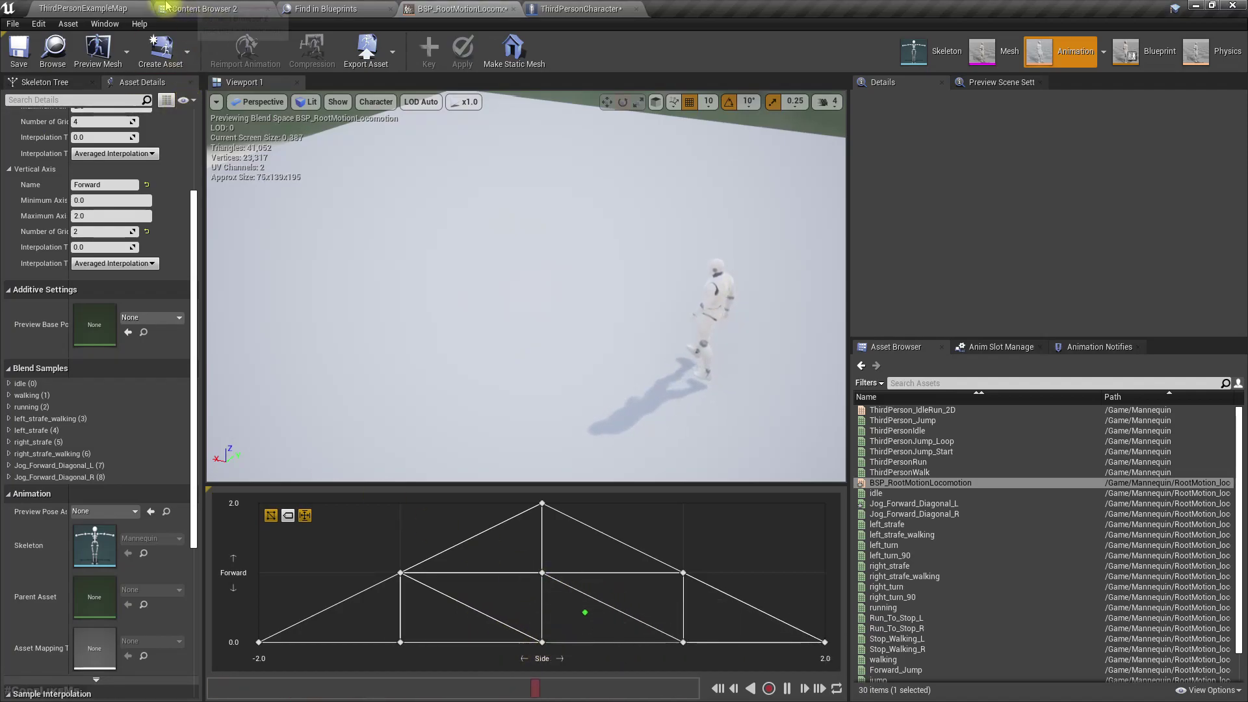
# Play-test ThirdPersonExampleMap full screen, moving the character forward and sideways to check the diagonal movement.
pyautogui.click(108, 8)
pyautogui.press('F11')
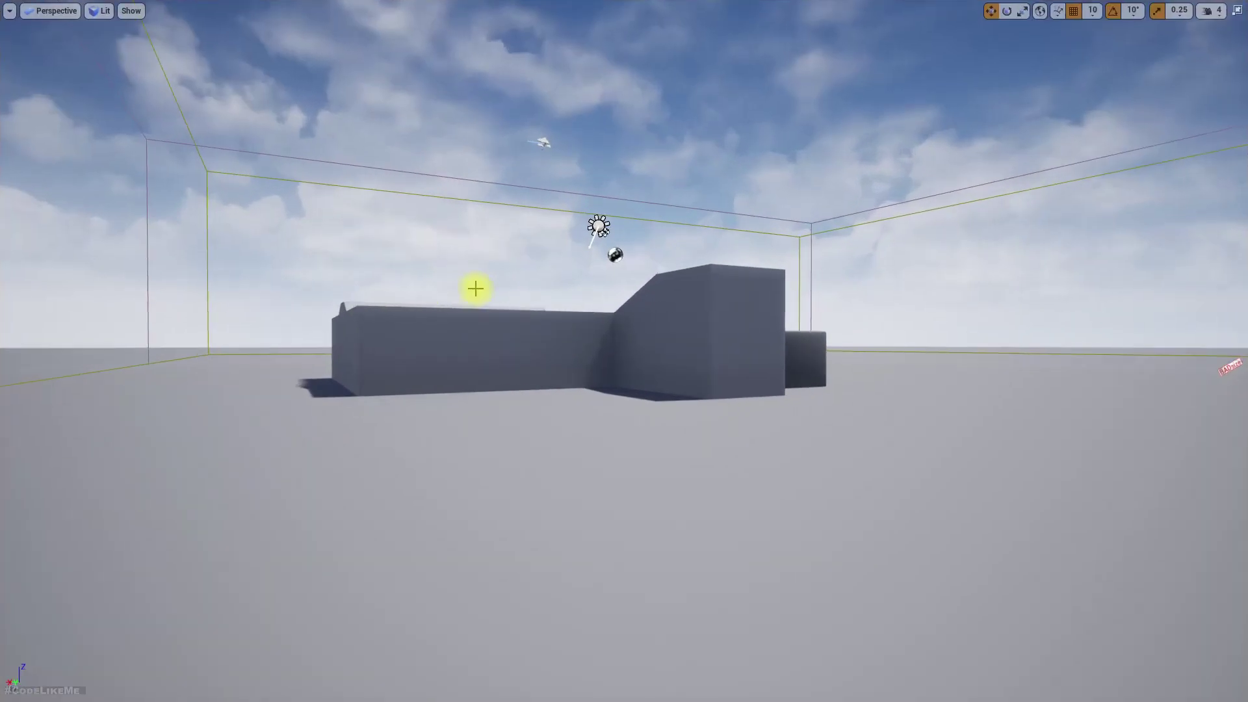
pyautogui.hotkey('alt', 'p')
pyautogui.click(491, 280)
pyautogui.press('w')
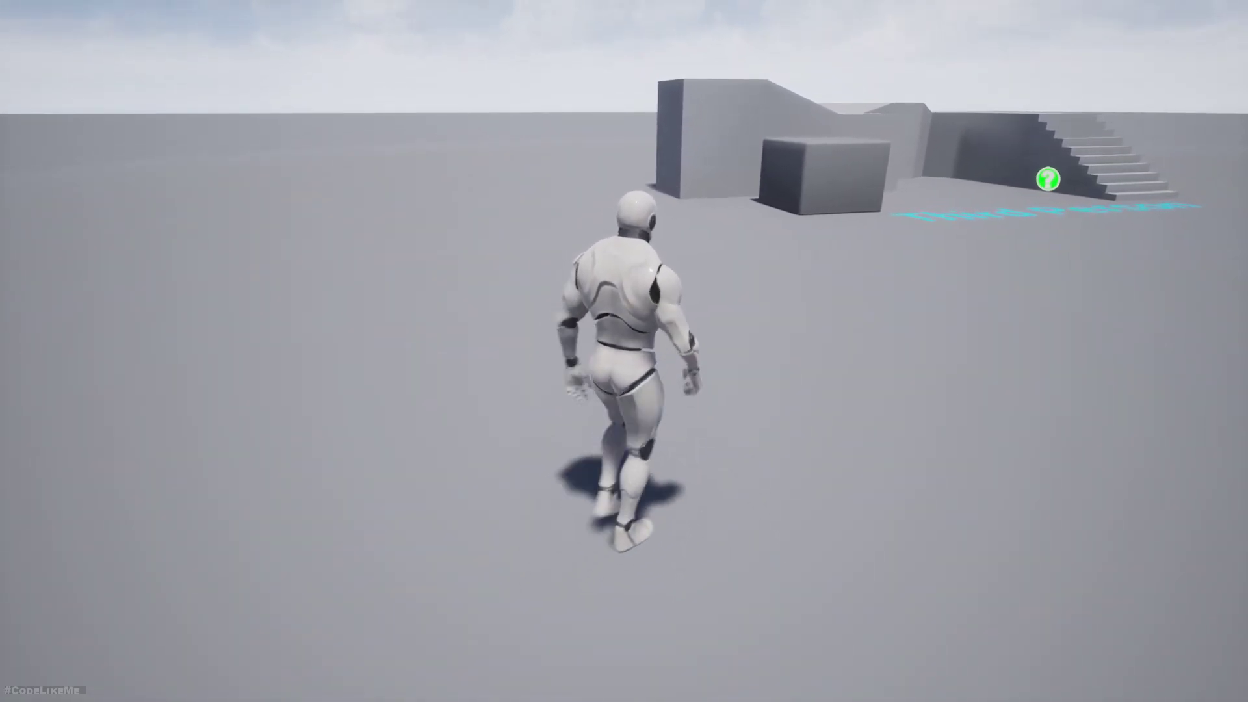
pyautogui.press('d')
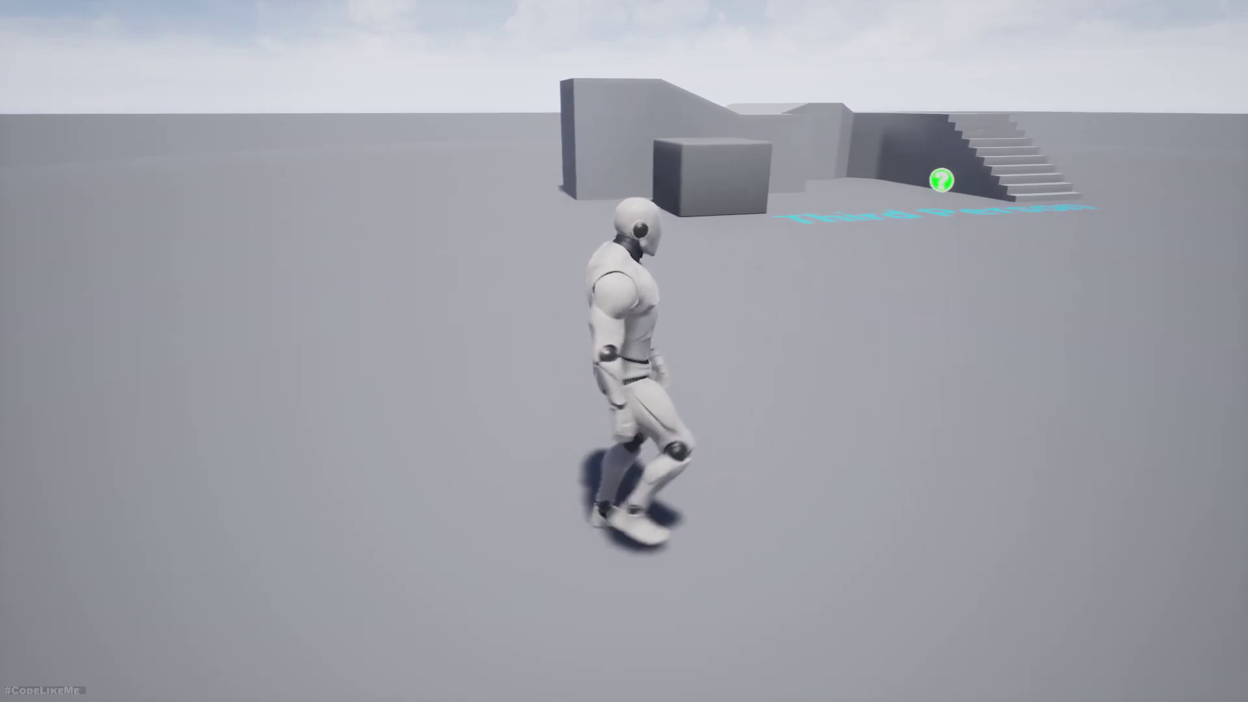
pyautogui.press('w')
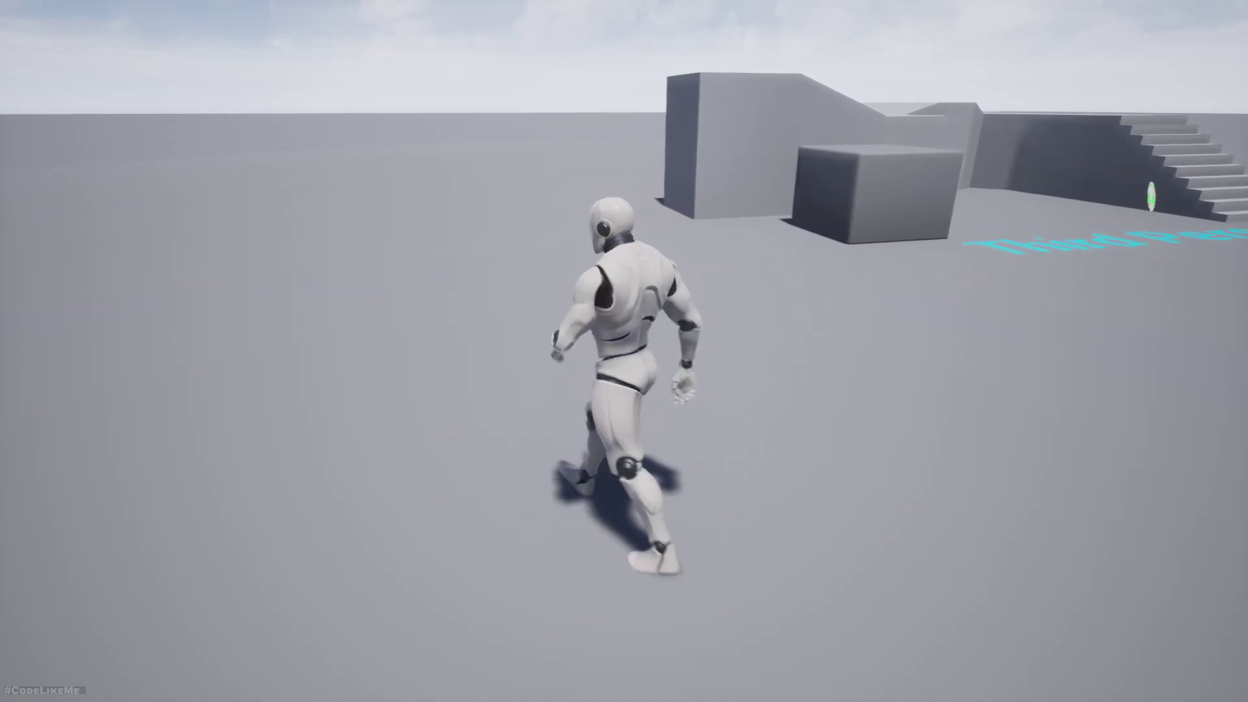
pyautogui.press('Escape')
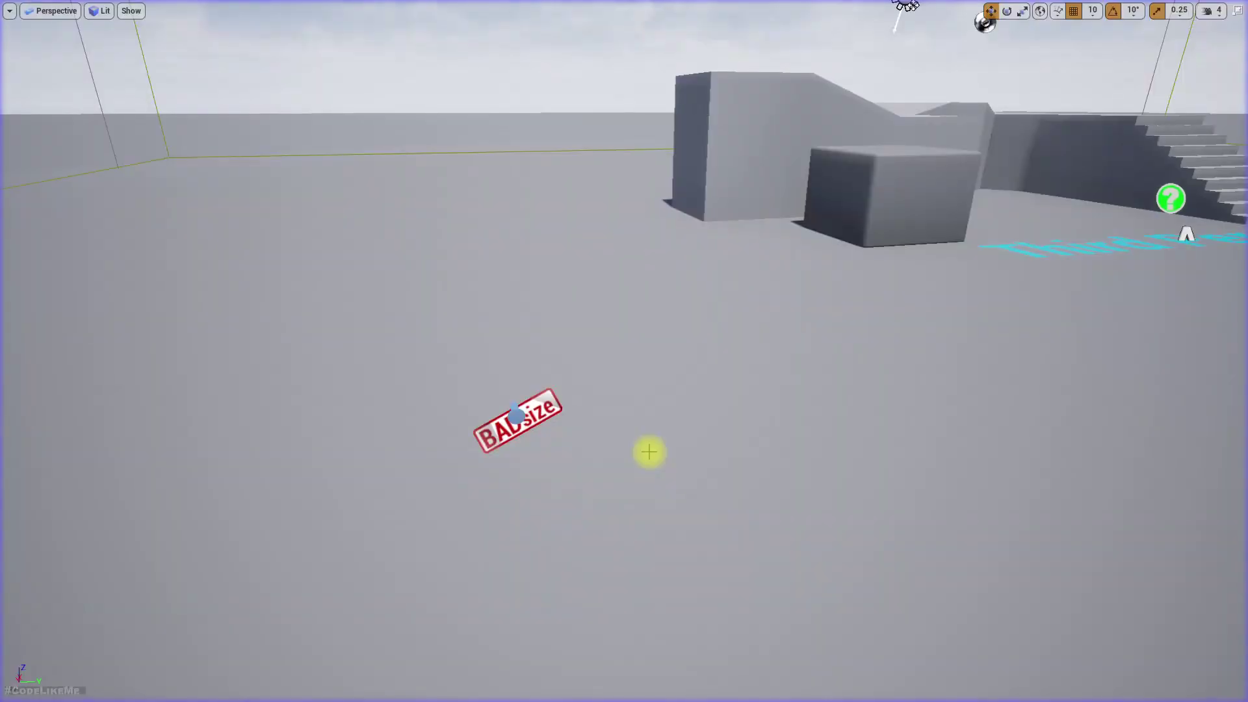
# Restore the editor layout and raise the badly placed NetworkPlayerStart clear of the floor.
pyautogui.press('F11')
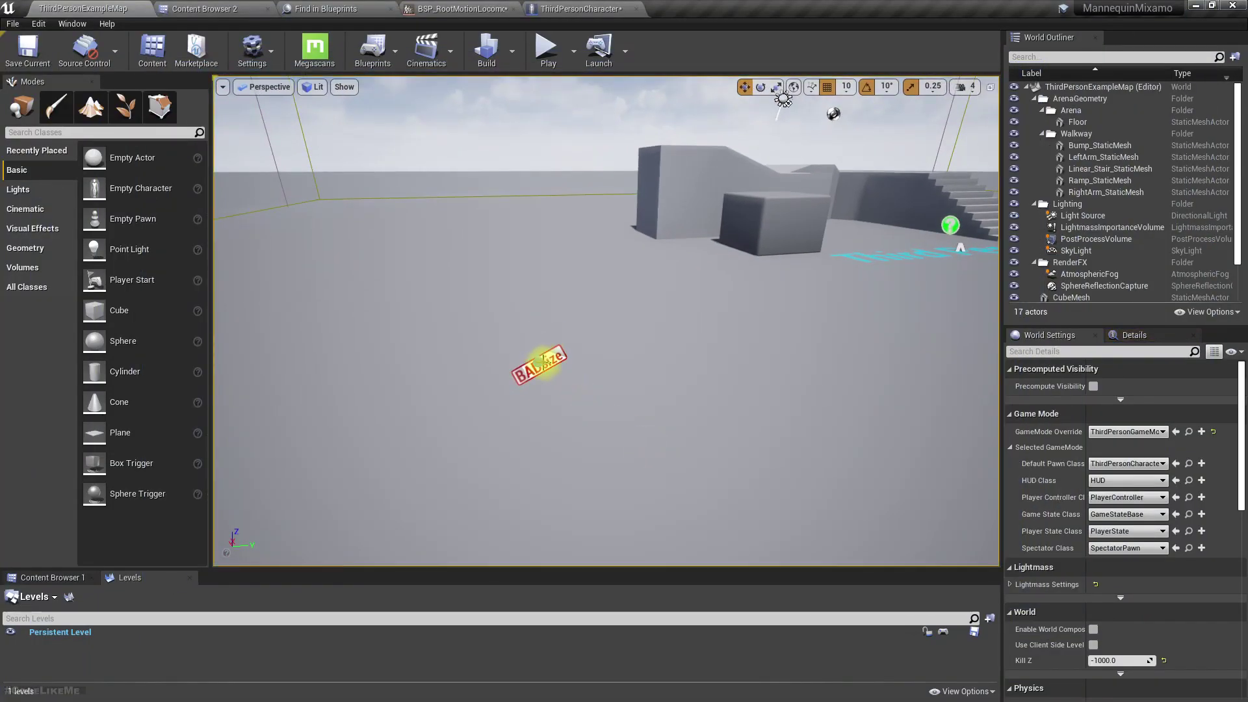
pyautogui.click(542, 359)
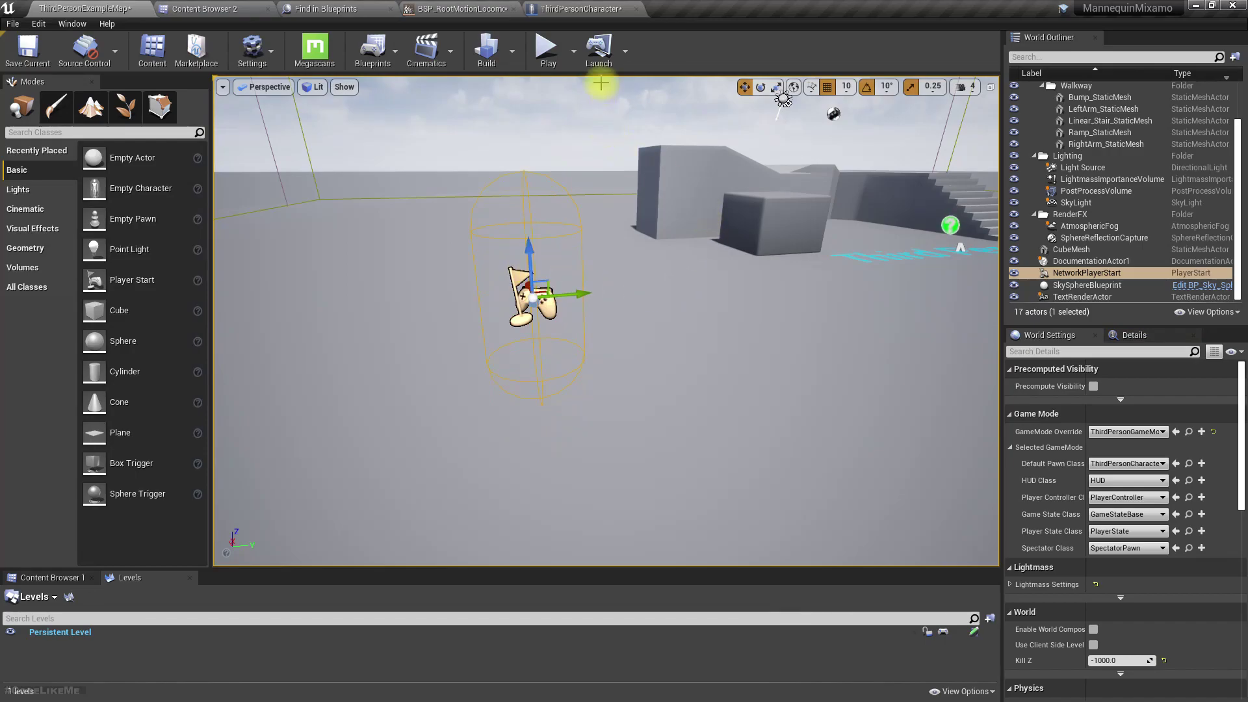
# Set the blend space's grid divisions to 8 for Side and 4 for Forward, and add Jog_Forward_Diagonal_L at Side -0.5, Forward 0.5.
pyautogui.click(416, 7)
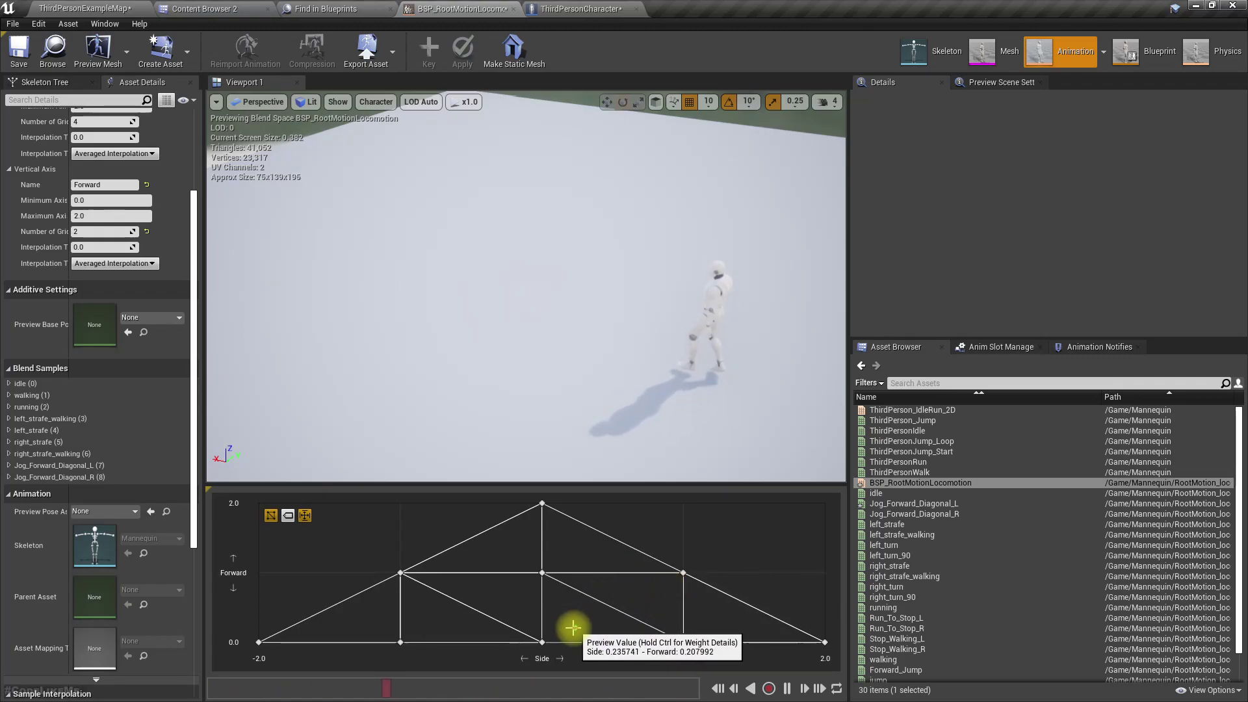
pyautogui.scroll(3, 97, 227)
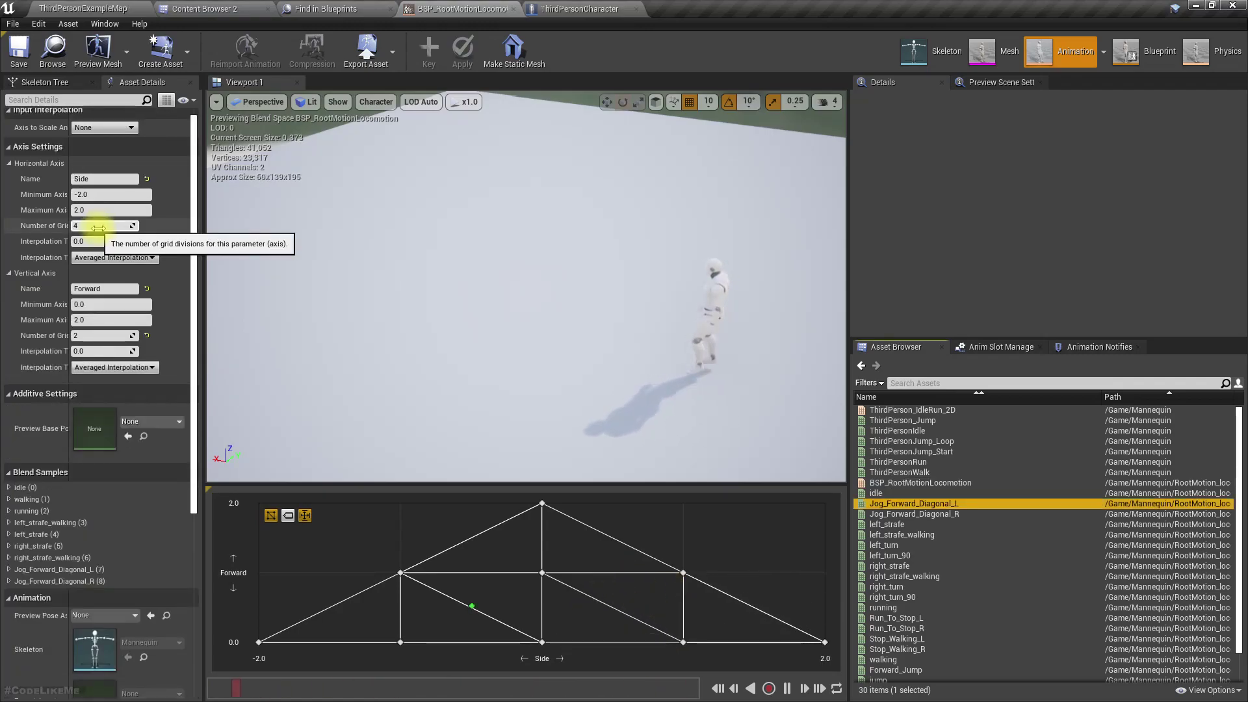
pyautogui.click(98, 226)
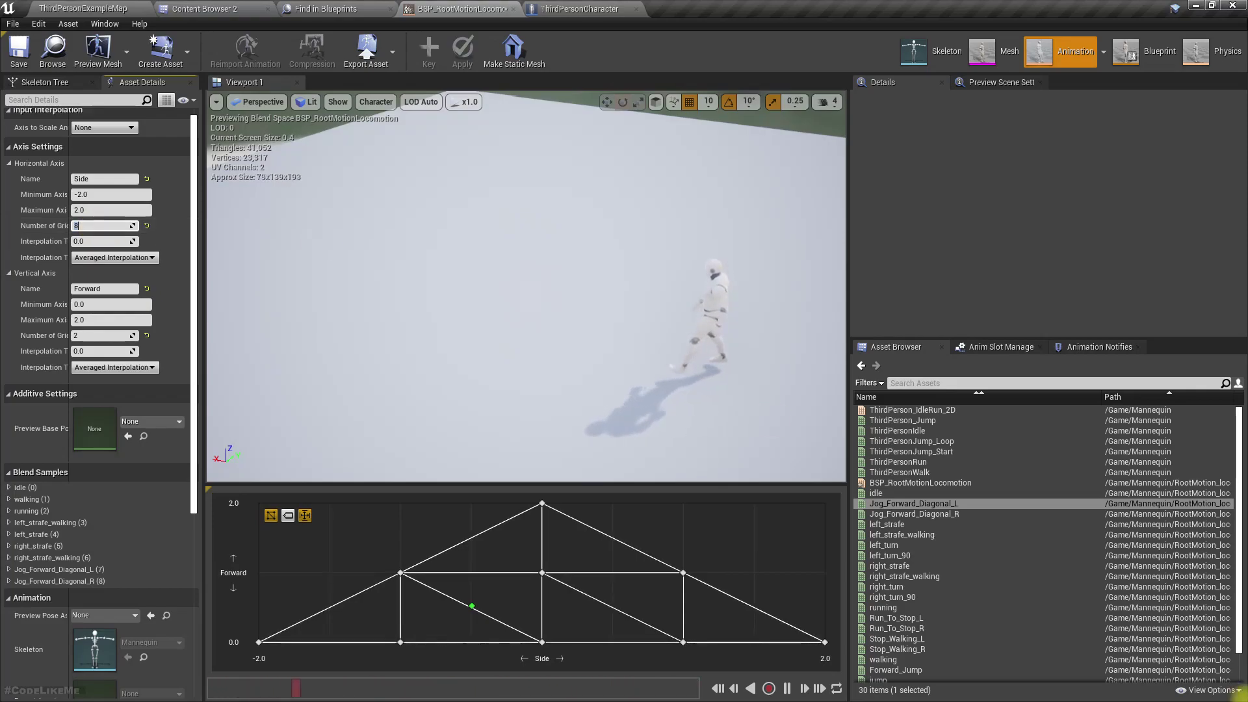
pyautogui.moveTo(956, 504); pyautogui.dragTo(478, 571)
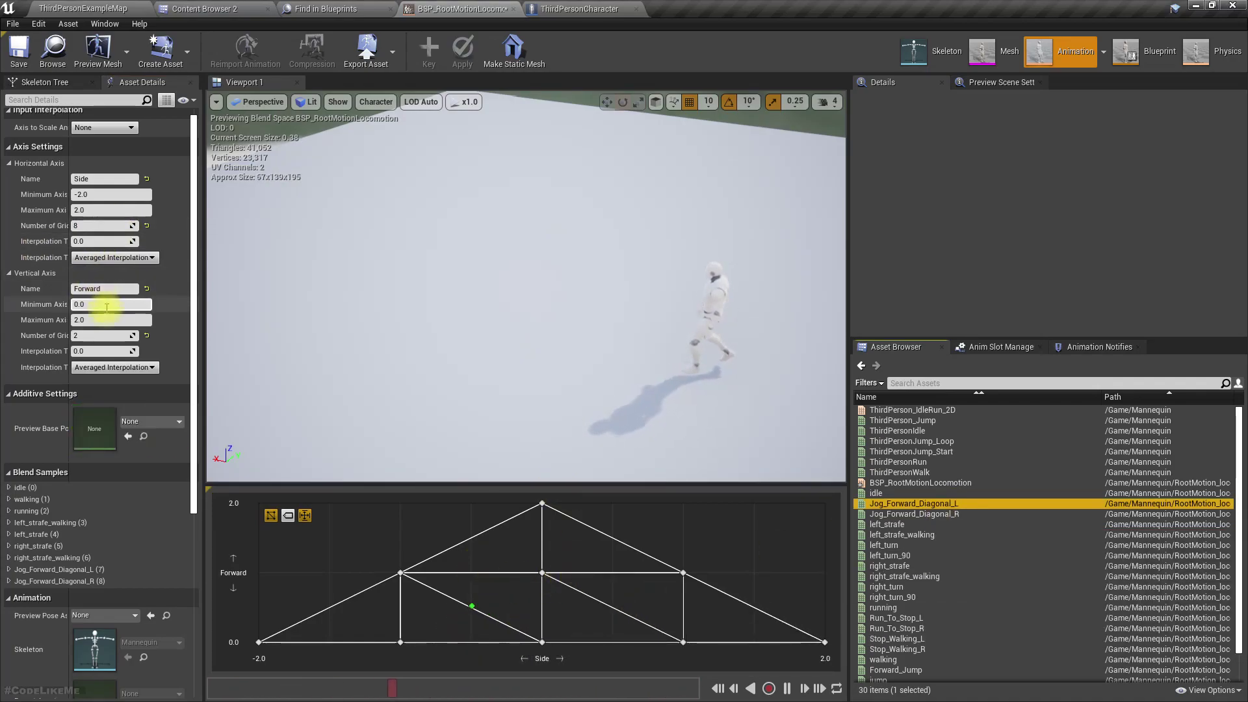
pyautogui.press('Tab')
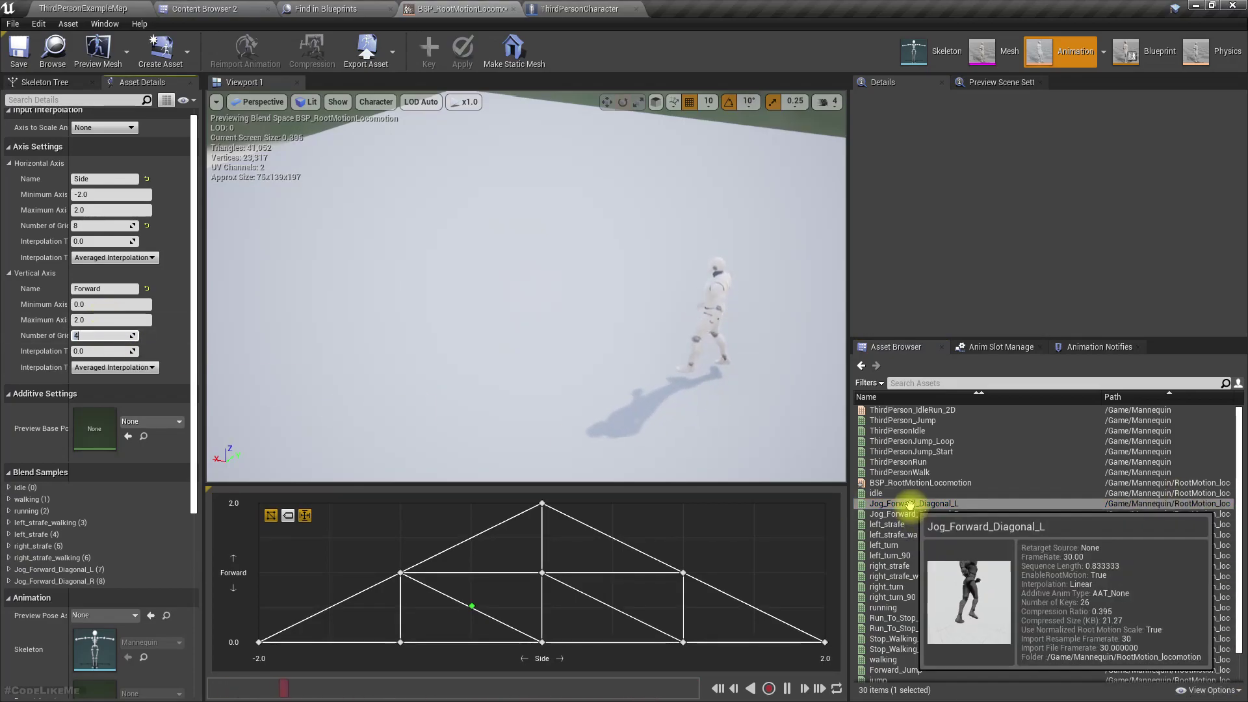
pyautogui.moveTo(904, 506); pyautogui.dragTo(470, 604)
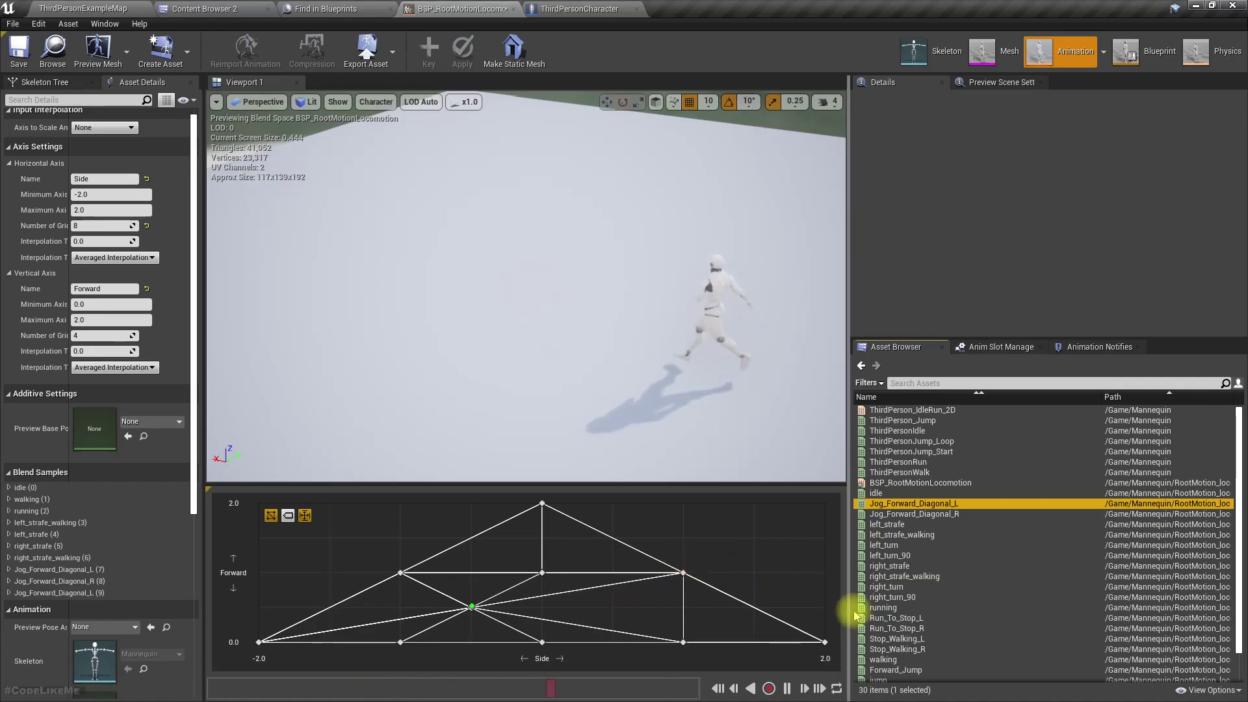
# Add Jog_Forward_Diagonal_R at Side 0.5, Forward 0.5 and the walking animation at Side 0, Forward 0.5 to the blend space.
pyautogui.moveTo(927, 516)
pyautogui.moveTo(927, 516); pyautogui.dragTo(615, 608)
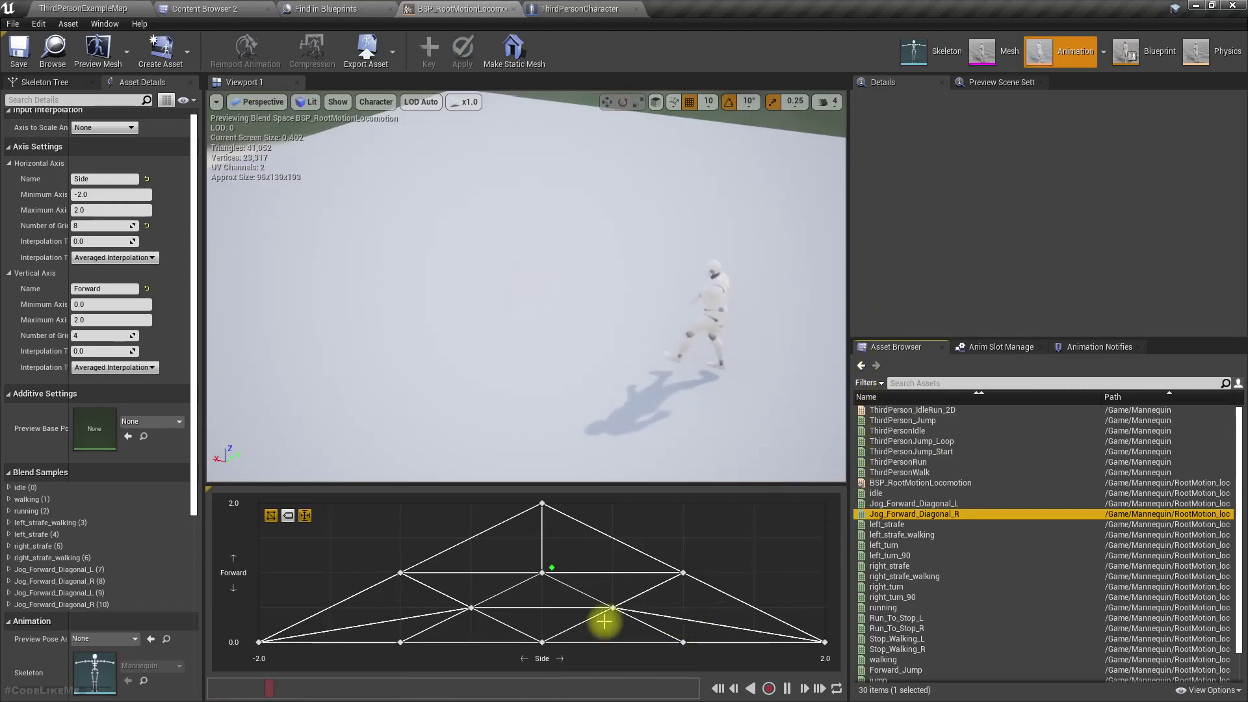
pyautogui.rightClick(541, 570)
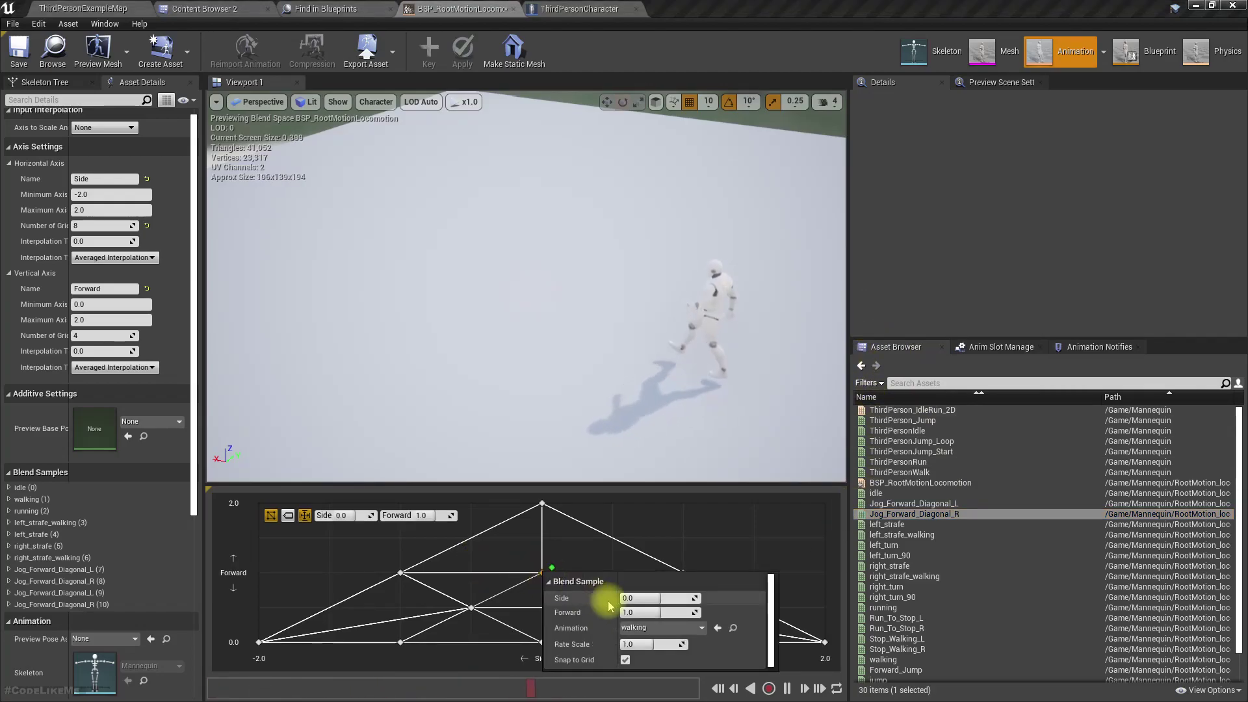
pyautogui.click(735, 633)
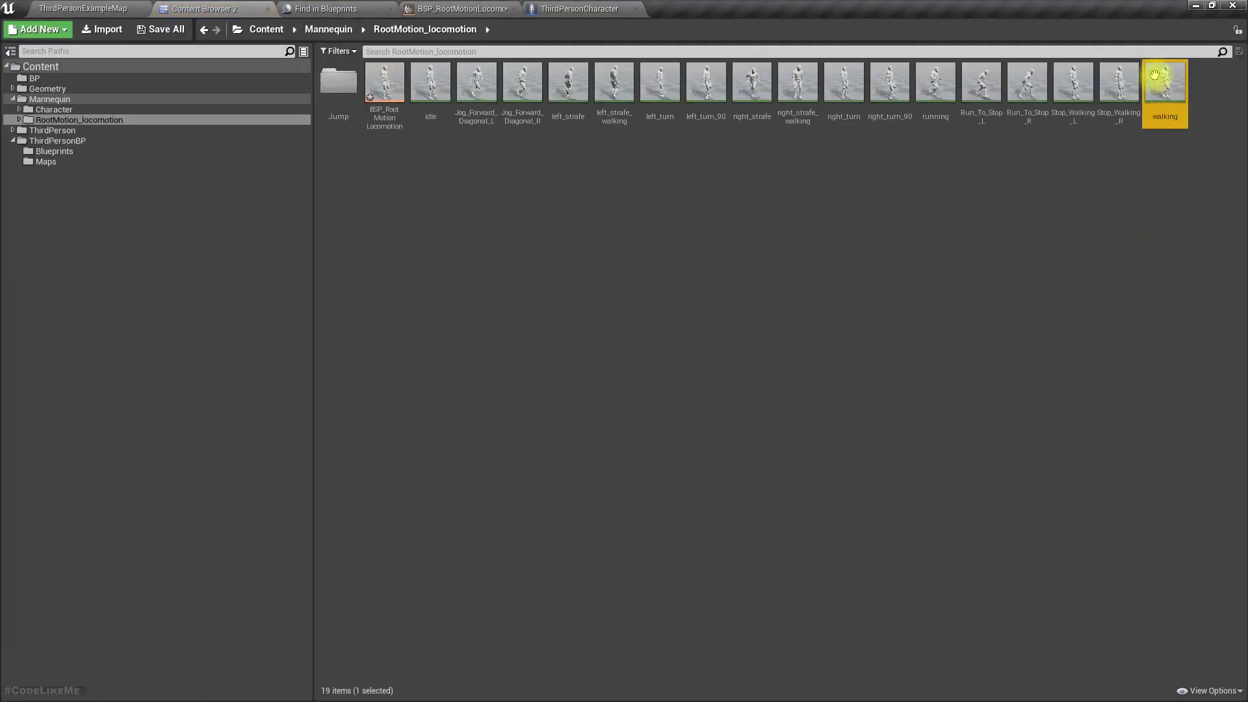
pyautogui.moveTo(1168, 79); pyautogui.dragTo(542, 607)
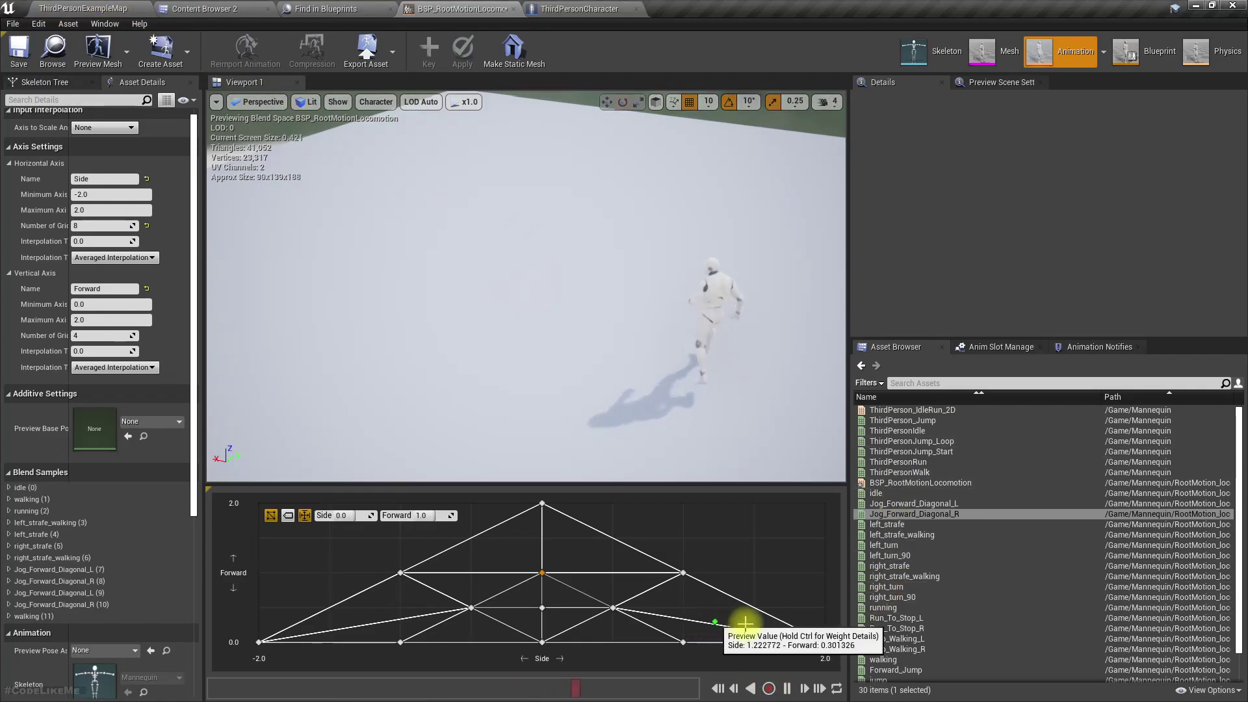
# Play-test ThirdPersonExampleMap full screen, walking the character forward and diagonally to both sides to check the new inner samples.
pyautogui.click(87, 8)
pyautogui.press('F11')
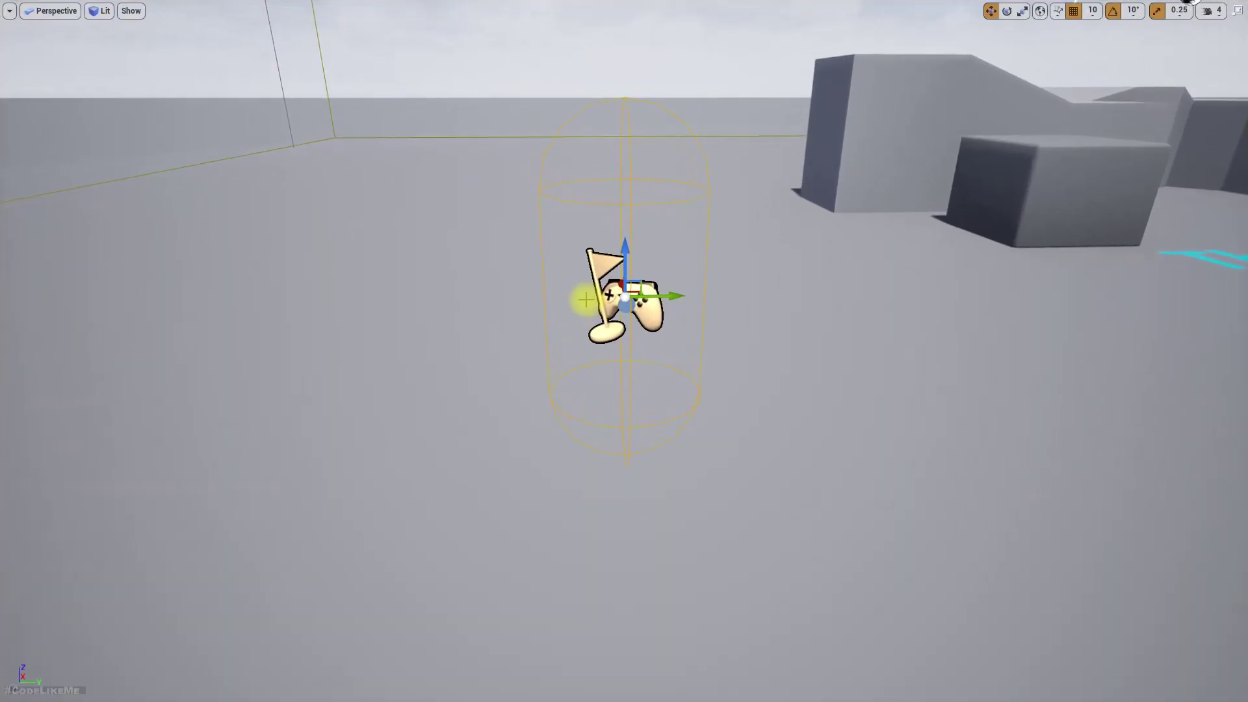
pyautogui.hotkey('alt', 'p')
pyautogui.click(596, 299)
pyautogui.press('w')
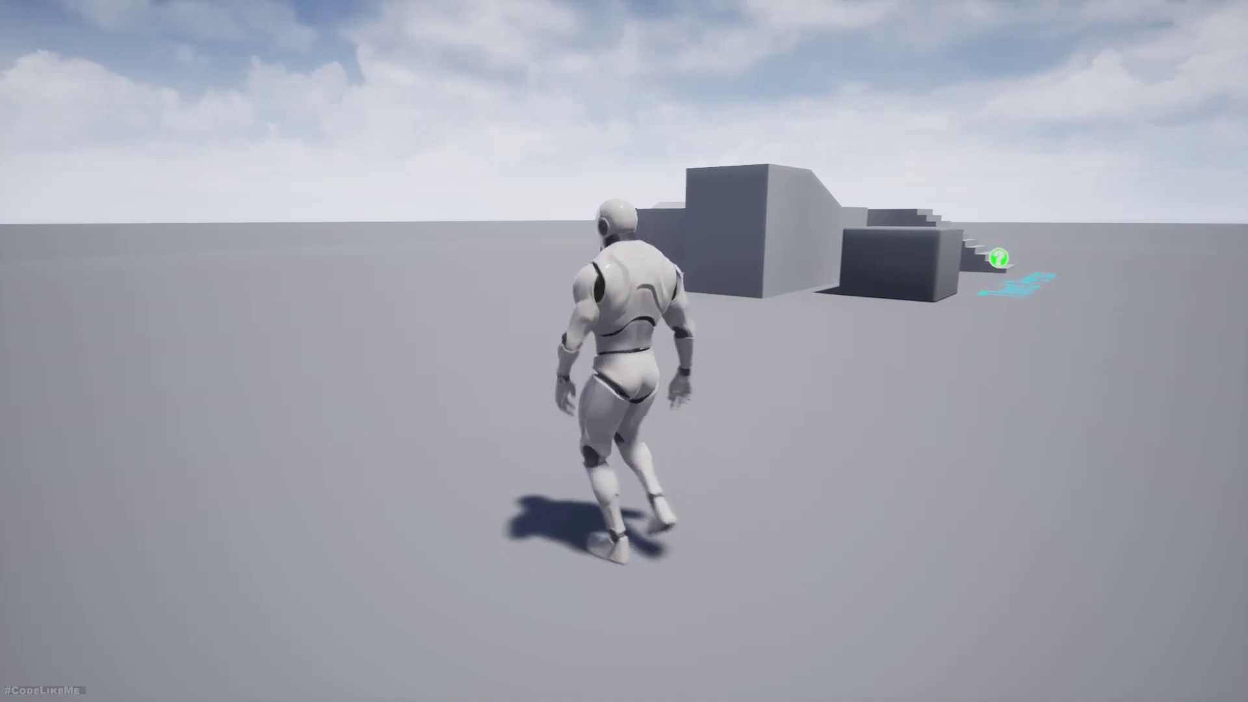
pyautogui.press('a')
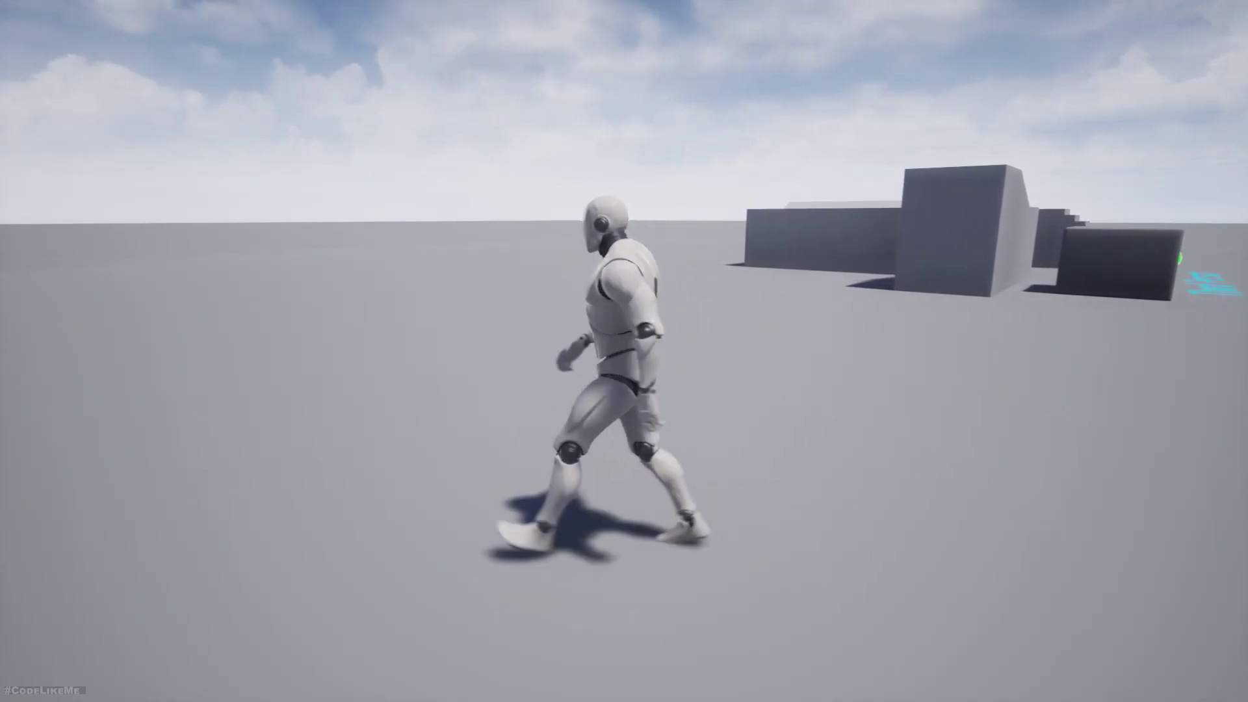
pyautogui.press('w')
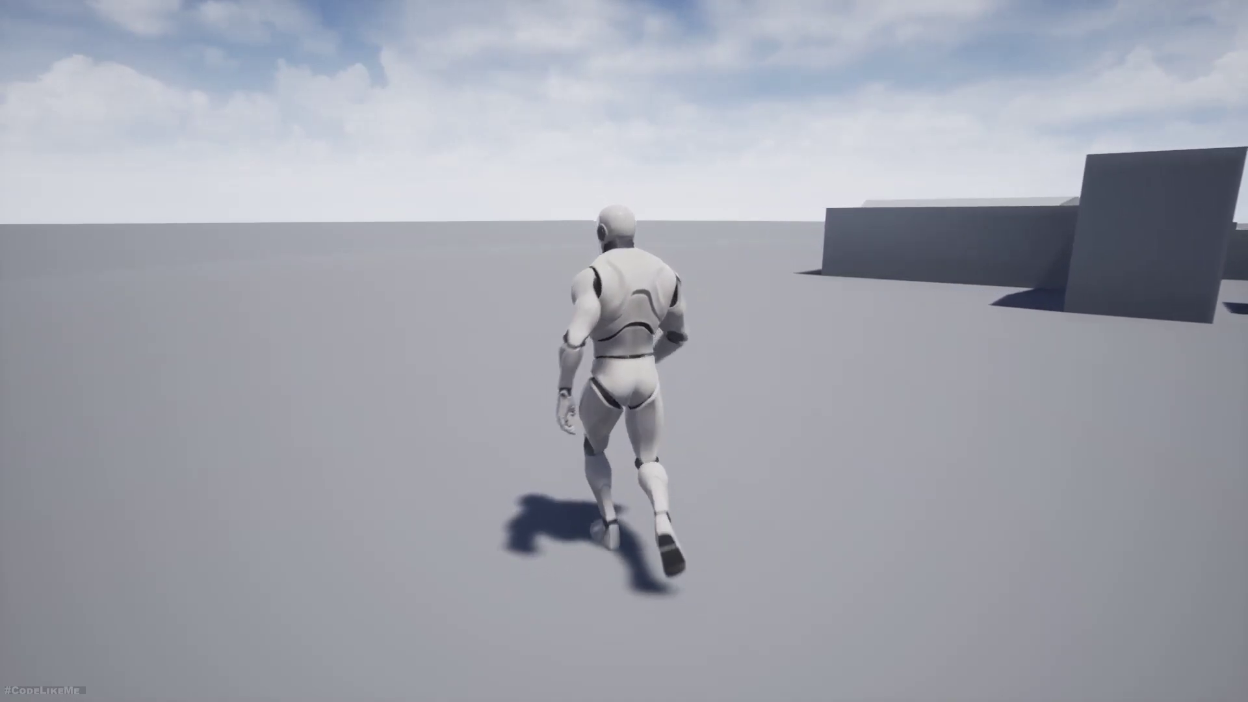
pyautogui.press('d')
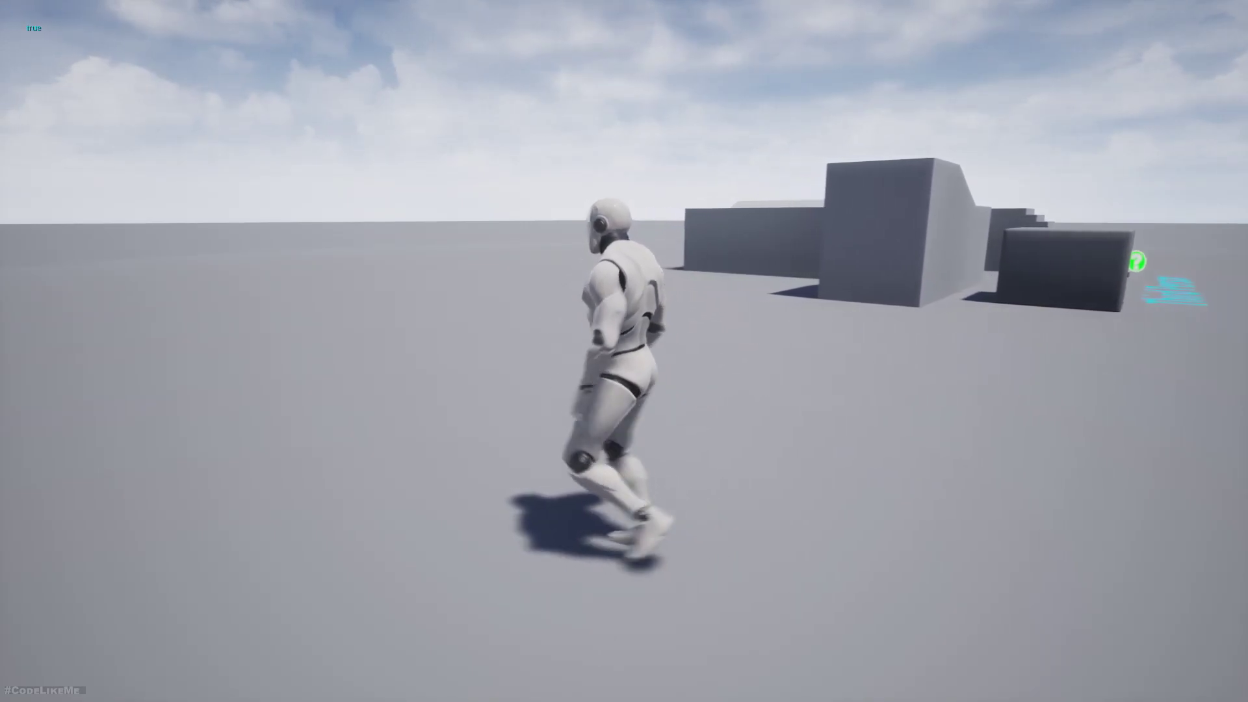
pyautogui.press('w')
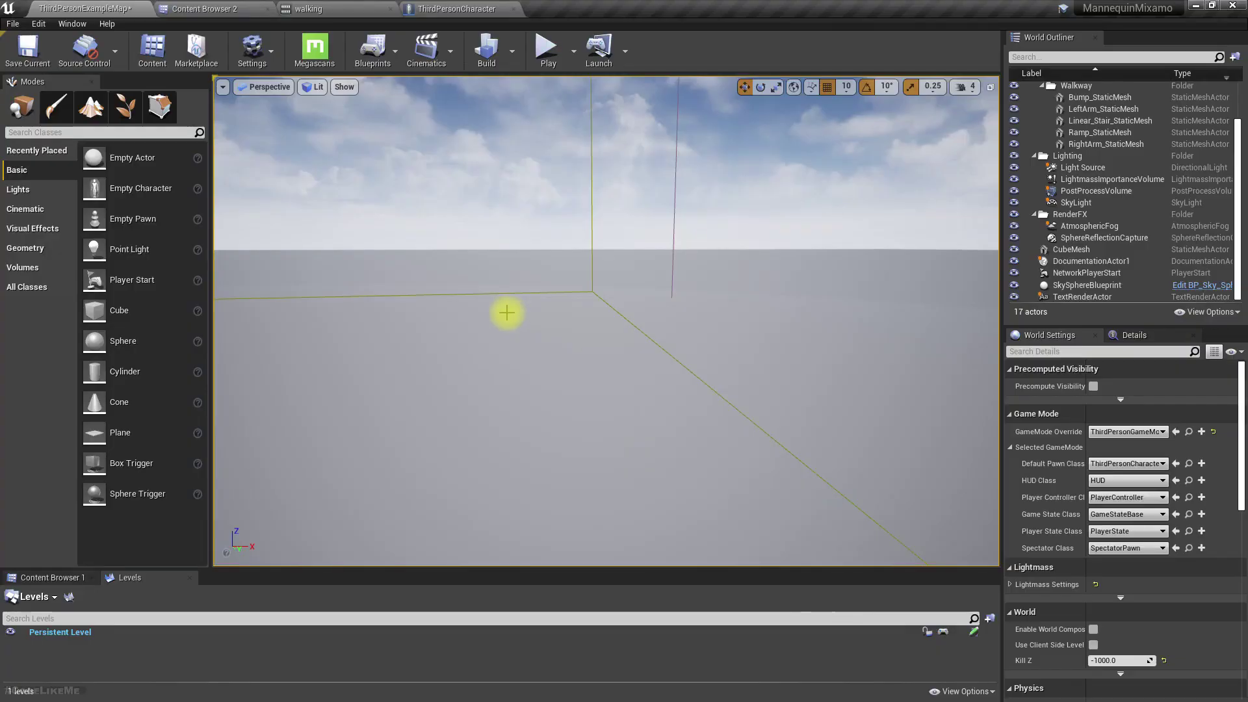
# Run another full-screen play-test of the level, moving the character forward, and end the session.
pyautogui.press('F11')
pyautogui.hotkey('alt', 'p')
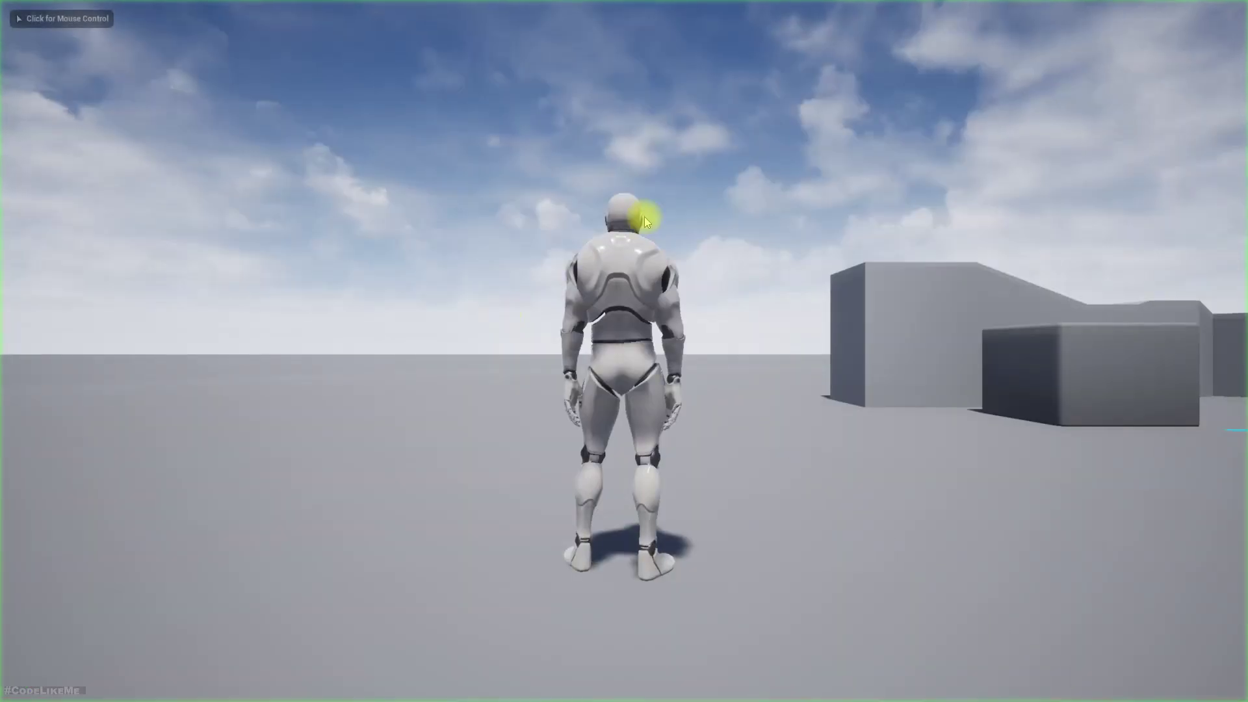
pyautogui.click(640, 217)
pyautogui.press('w')
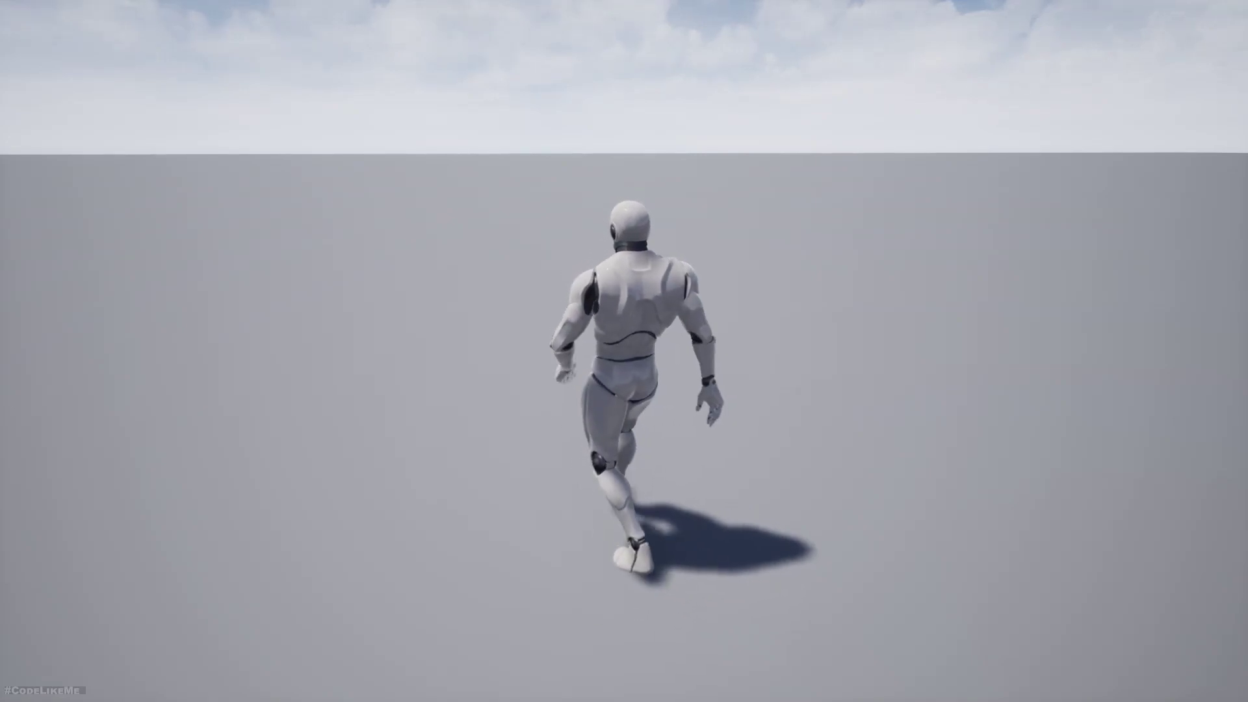
pyautogui.press('Escape')
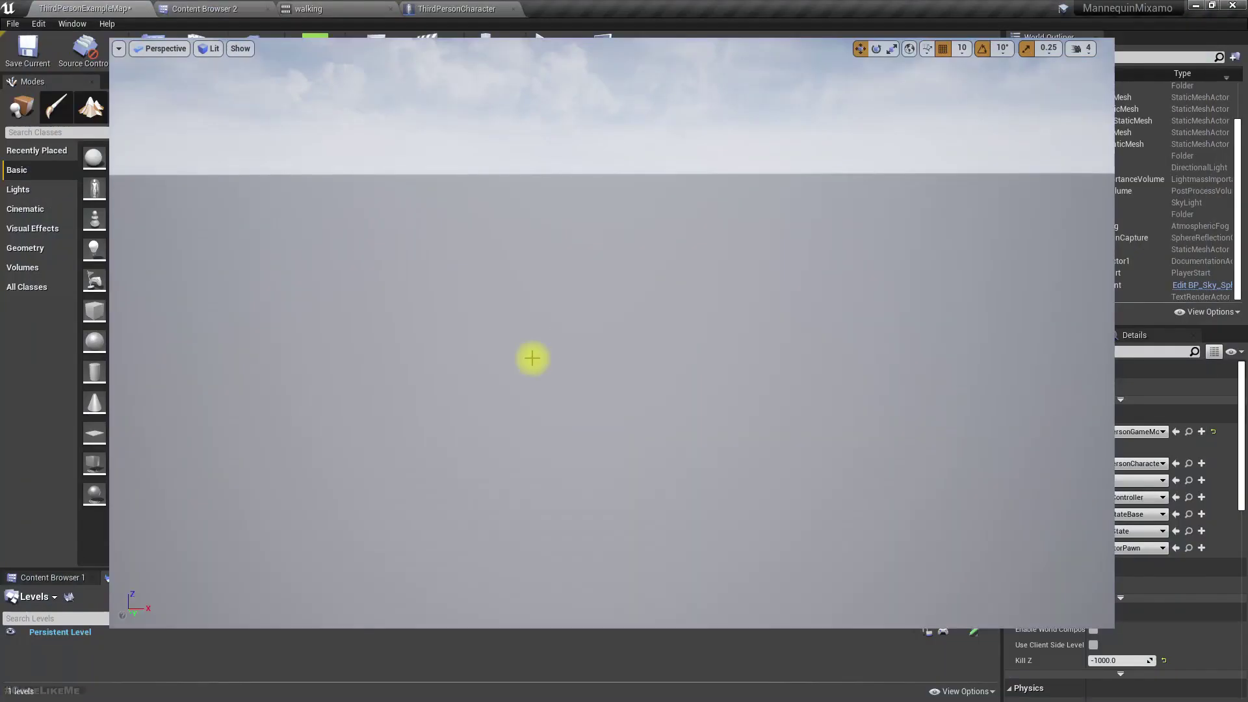
# Compare the walking animation with Jog_Forward_Diagonal_L, scrubbing walking to check the foot contacts at its OnGround_LF and onGround_RF notifies.
pyautogui.click(301, 8)
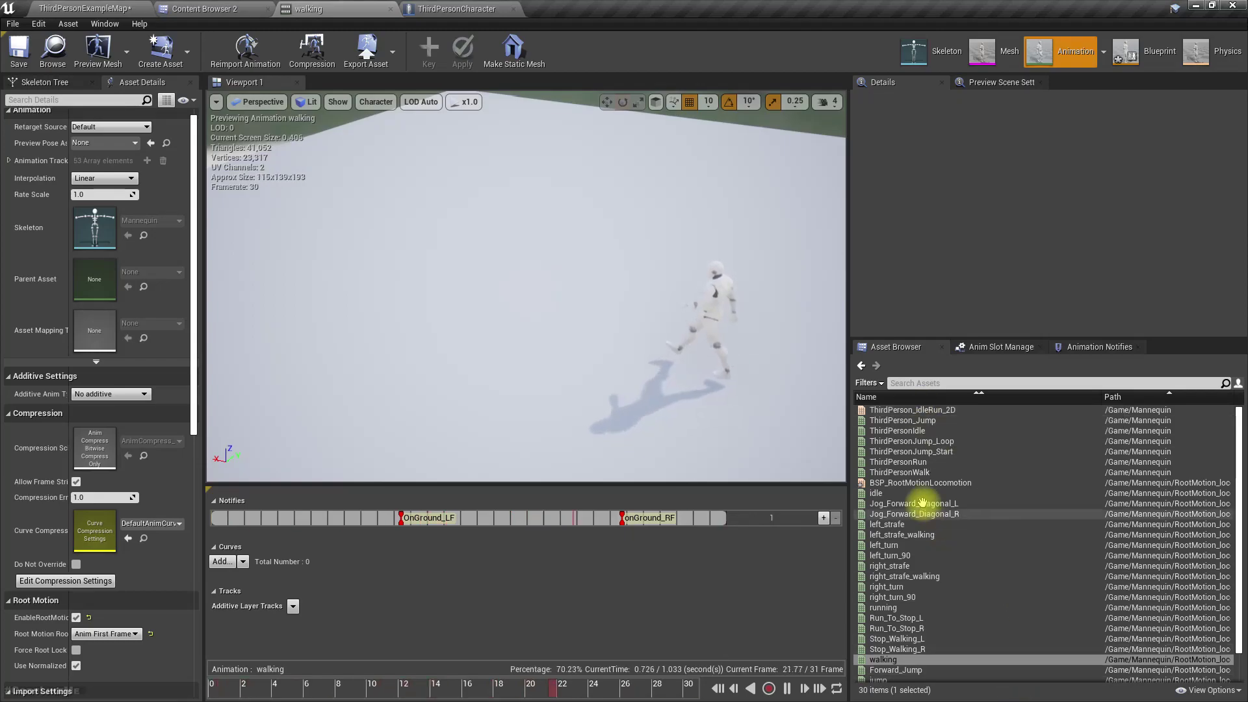
pyautogui.click(871, 504)
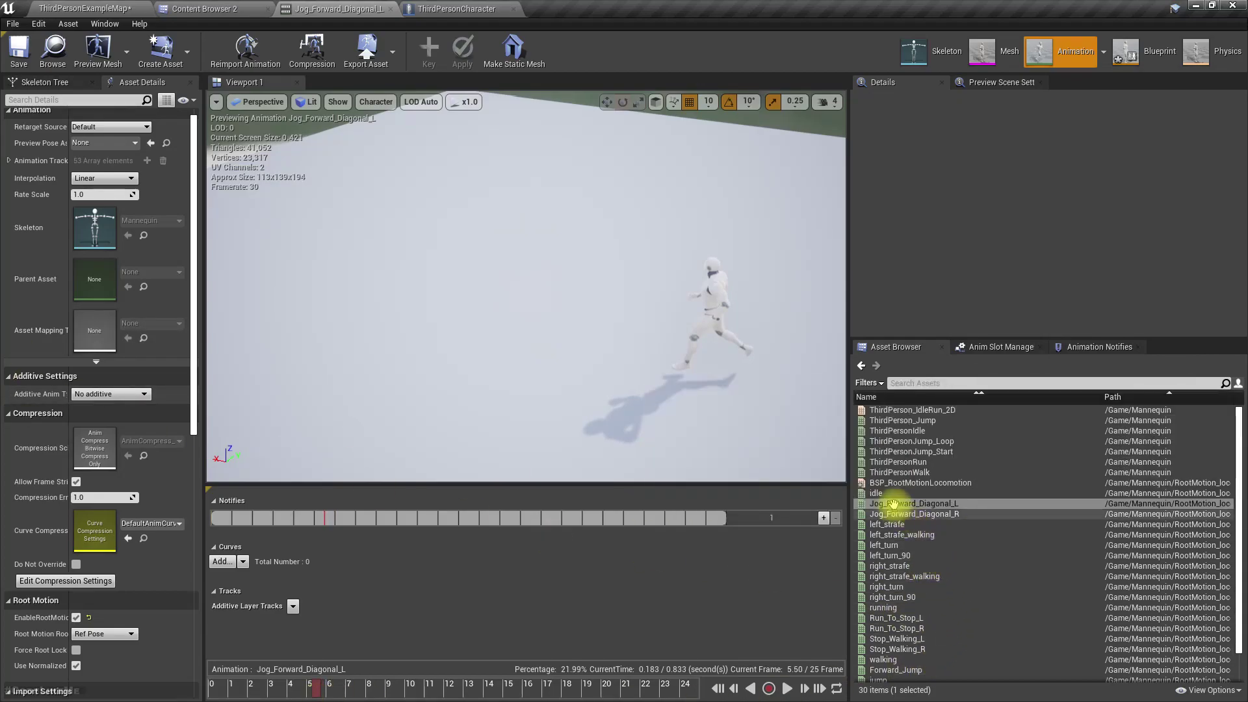
pyautogui.doubleClick(890, 659)
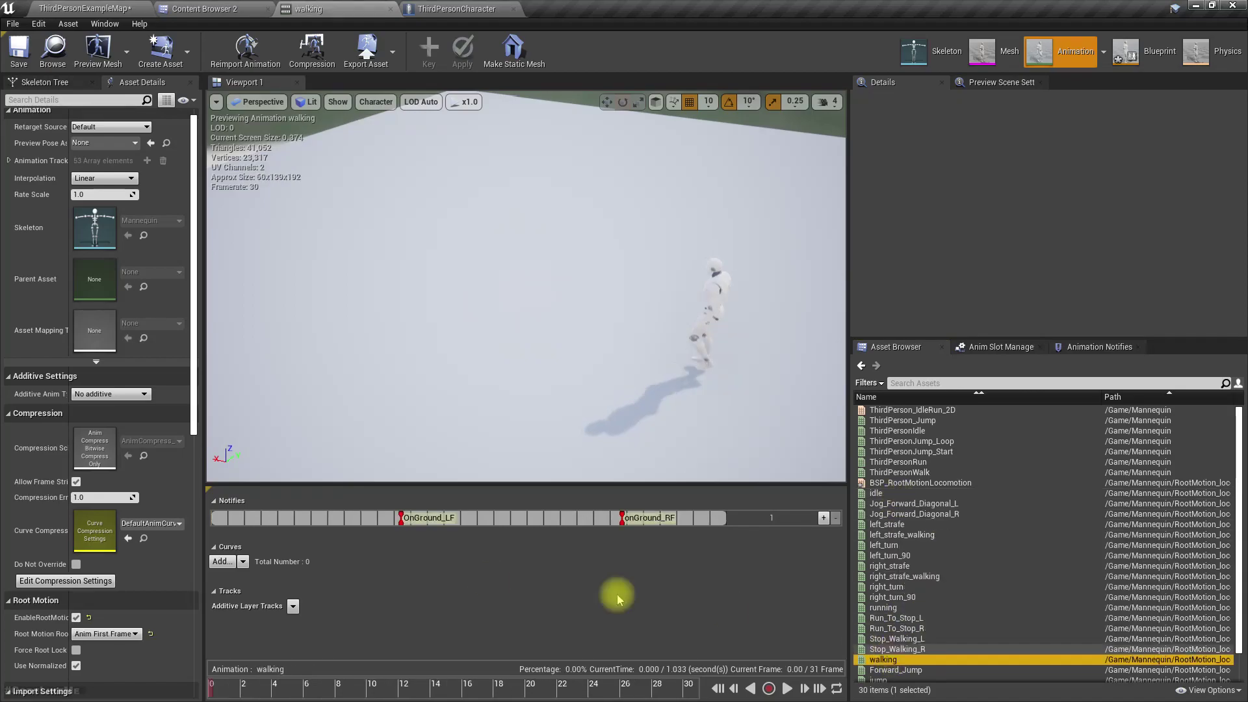
pyautogui.moveTo(360, 694); pyautogui.dragTo(414, 692)
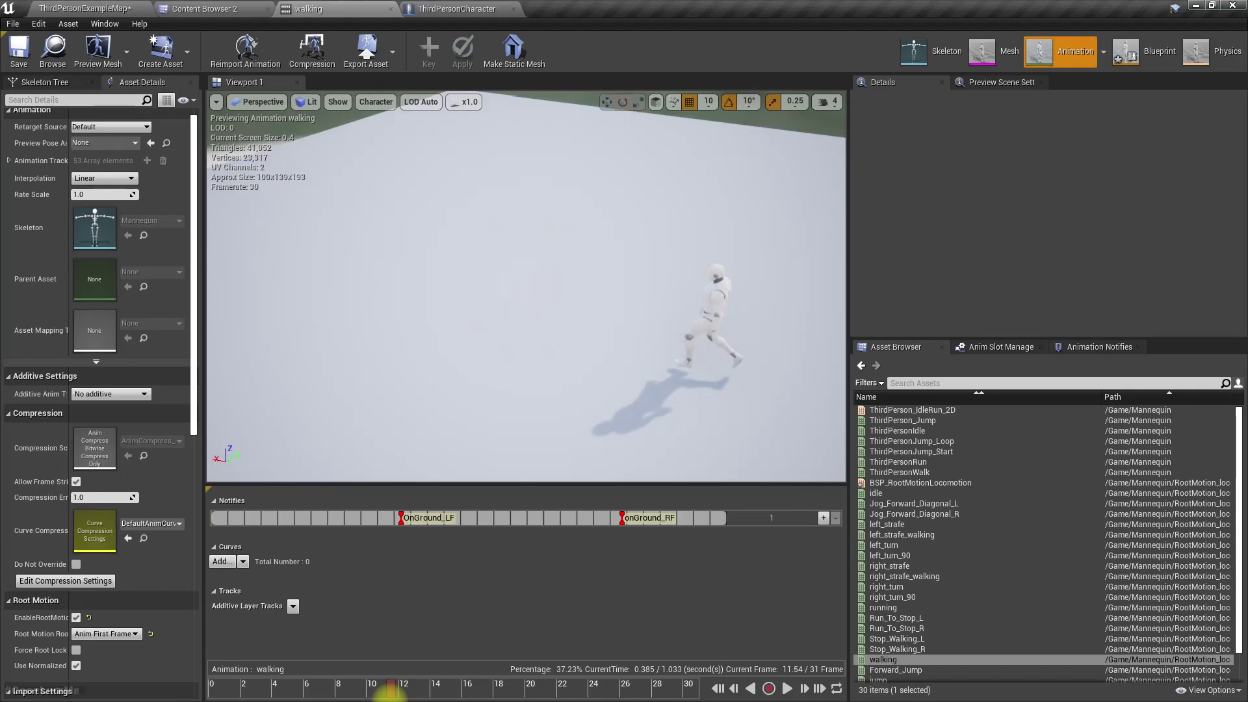
pyautogui.moveTo(559, 370); pyautogui.dragTo(588, 312, button='right')
pyautogui.moveTo(399, 687); pyautogui.dragTo(592, 692)
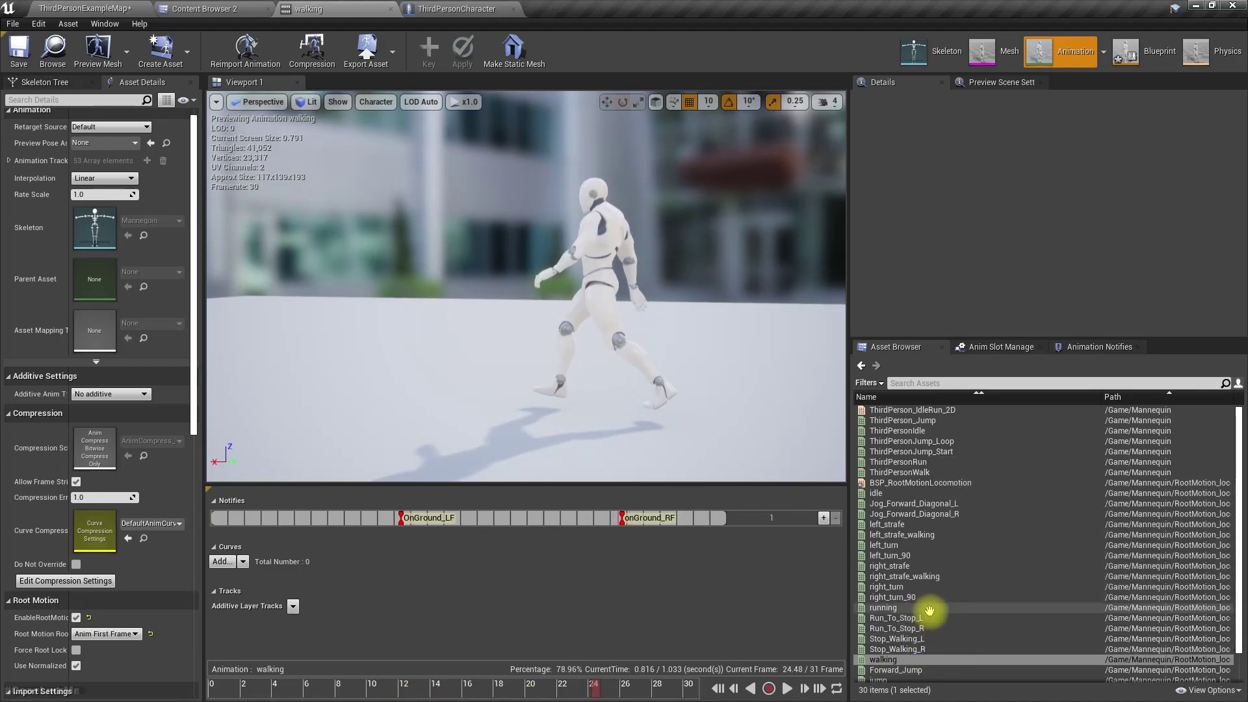
# Add the OnGround_LF skeleton notify to Jog_Forward_Diagonal_L where the left foot lands, at about frame 7.
pyautogui.click(900, 504)
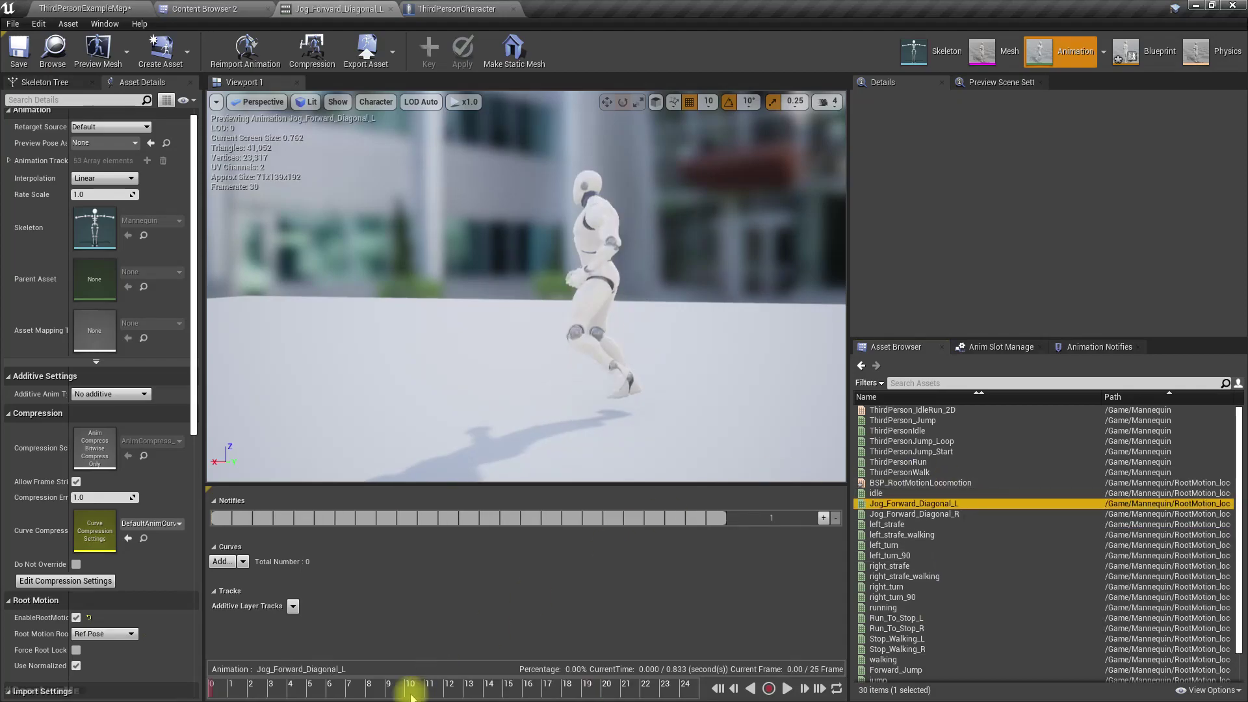
pyautogui.moveTo(210, 693); pyautogui.dragTo(331, 692)
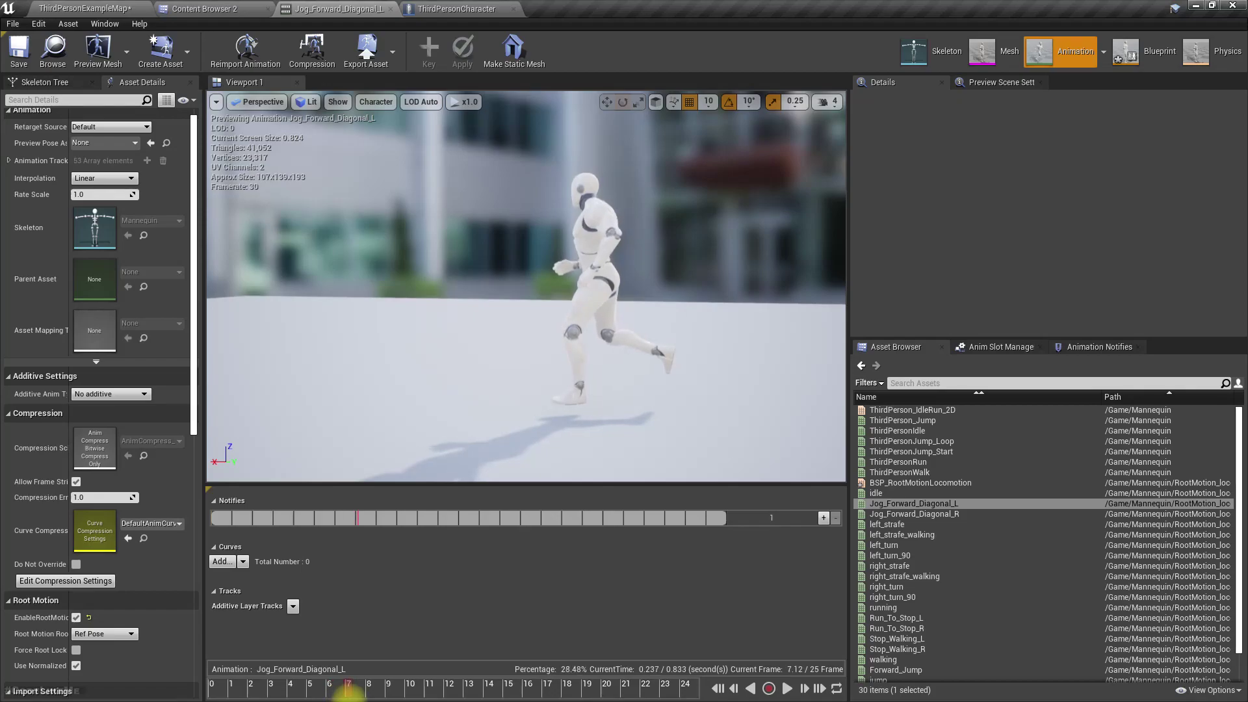
pyautogui.rightClick(360, 518)
pyautogui.moveTo(421, 533)
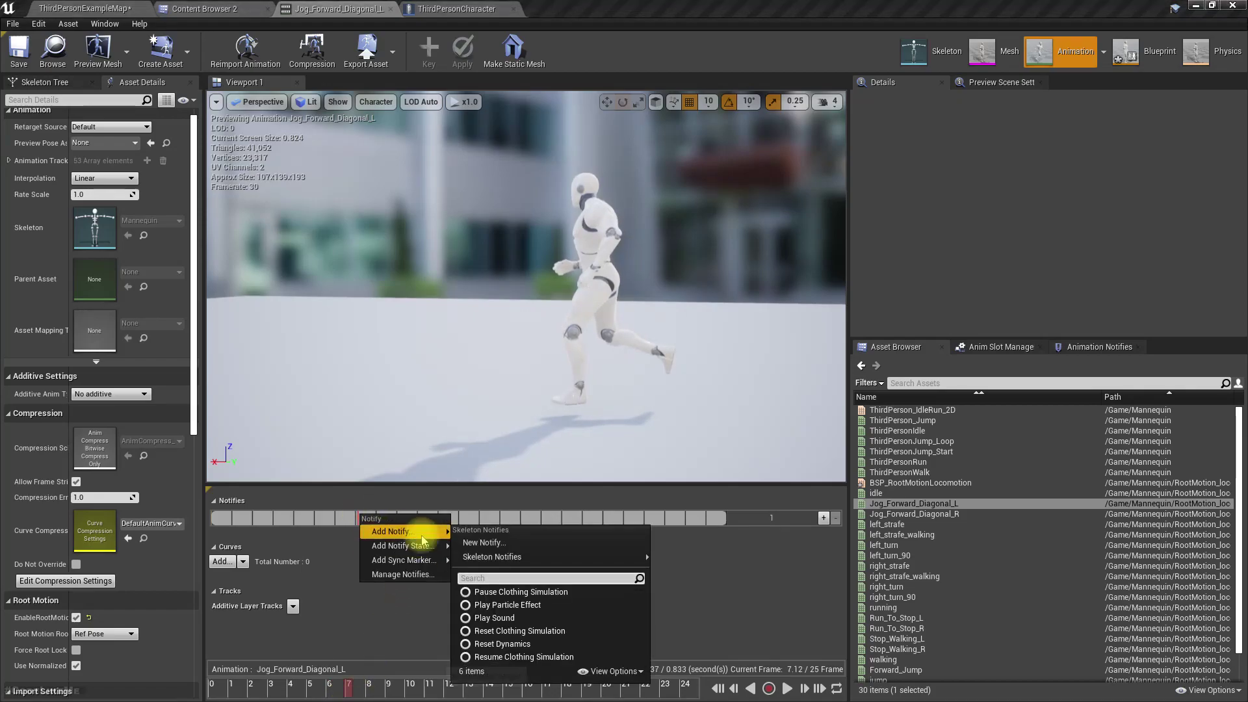
pyautogui.moveTo(490, 563)
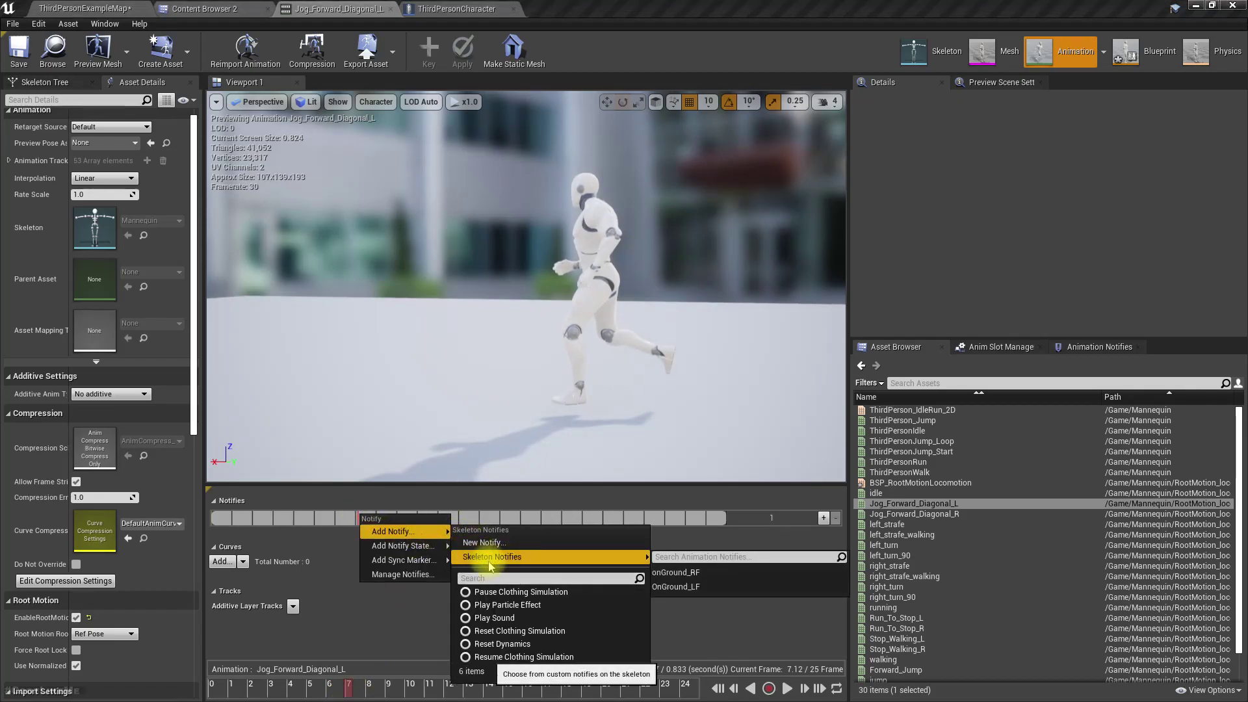
pyautogui.click(689, 586)
# Add the onGround_RF skeleton notify to Jog_Forward_Diagonal_L where the right foot lands, at about frame 20.
pyautogui.moveTo(349, 694); pyautogui.dragTo(588, 692)
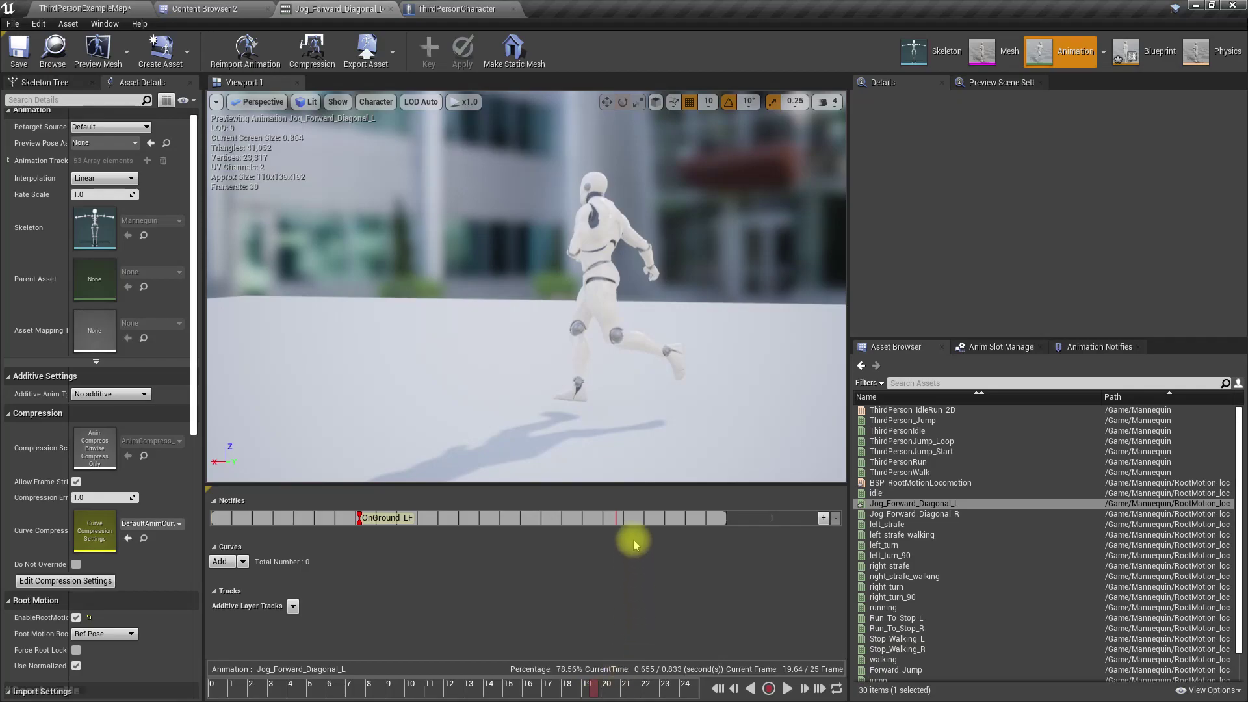
pyautogui.rightClick(618, 518)
pyautogui.moveTo(647, 530)
pyautogui.moveTo(845, 555)
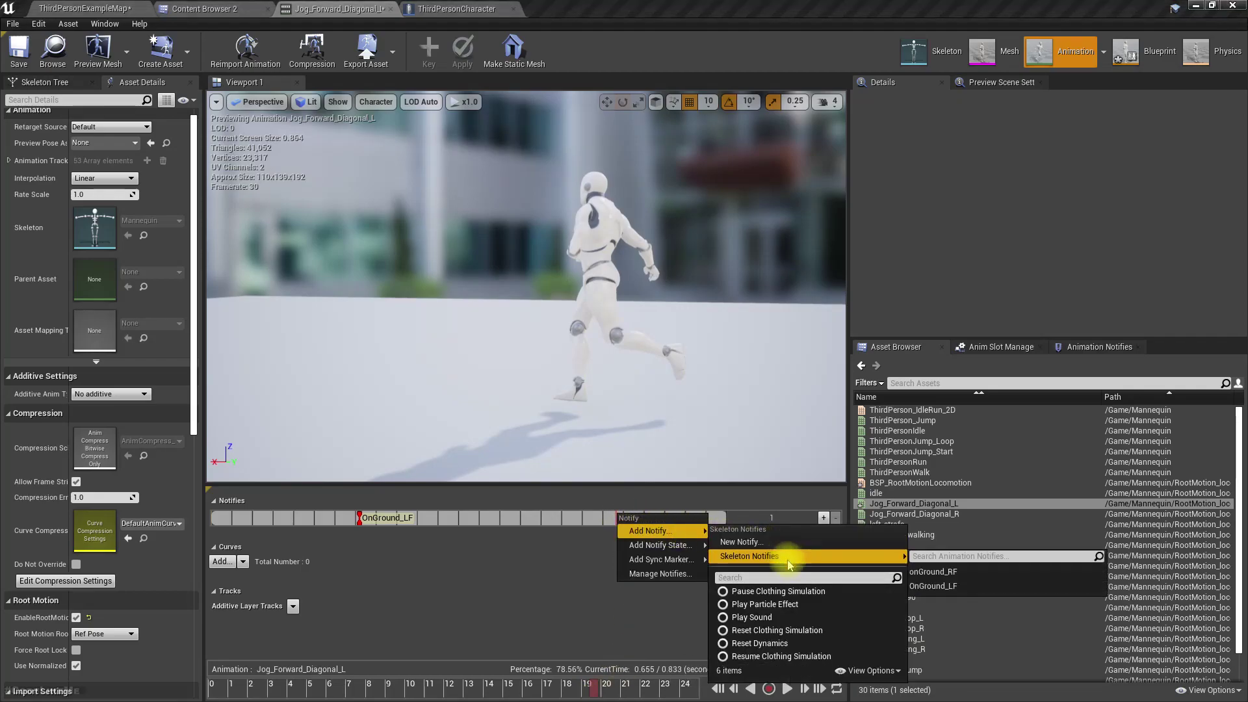
pyautogui.click(932, 572)
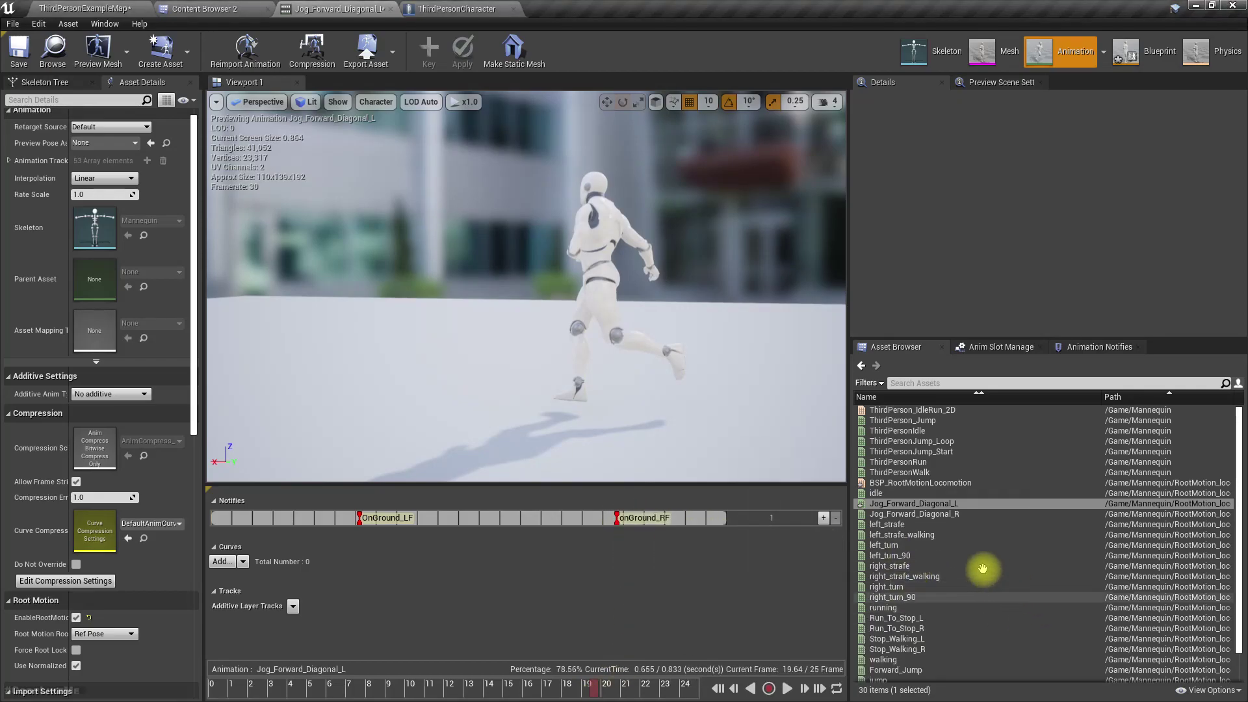
# Open the left_strafe animation and add the OnGround_LF skeleton notify where the left foot lands, at about frame 9.
pyautogui.click(910, 514)
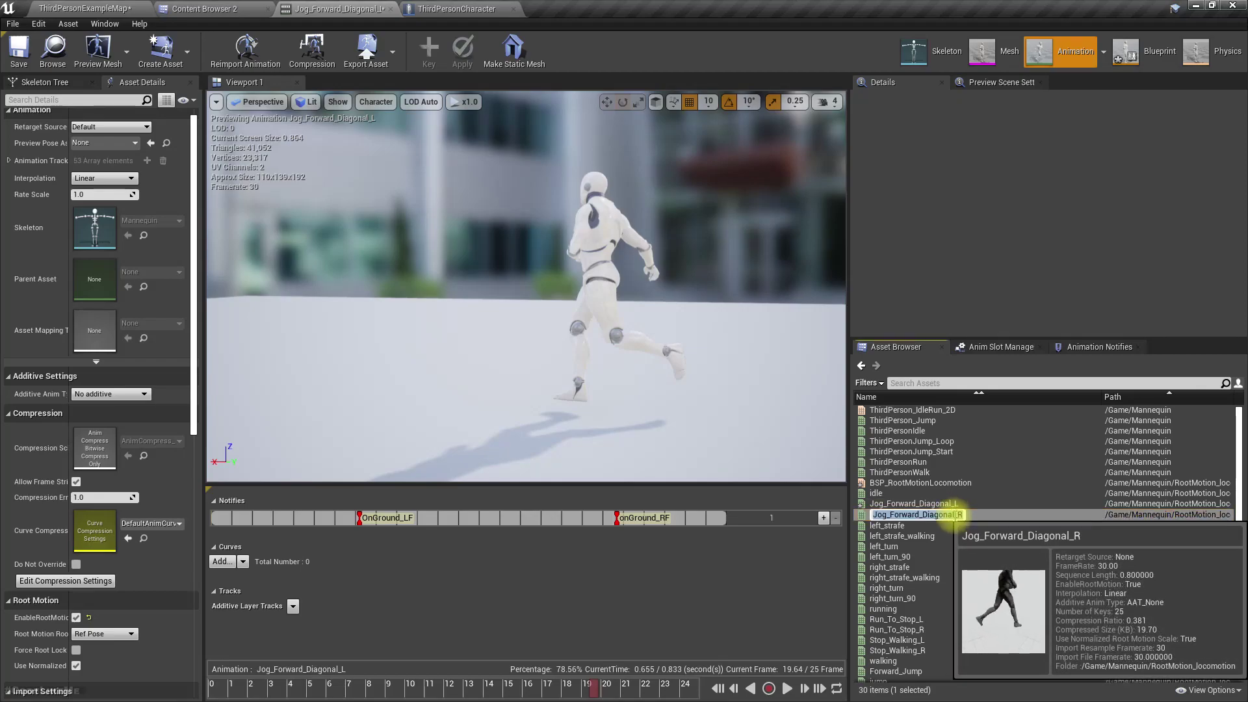
pyautogui.doubleClick(1007, 524)
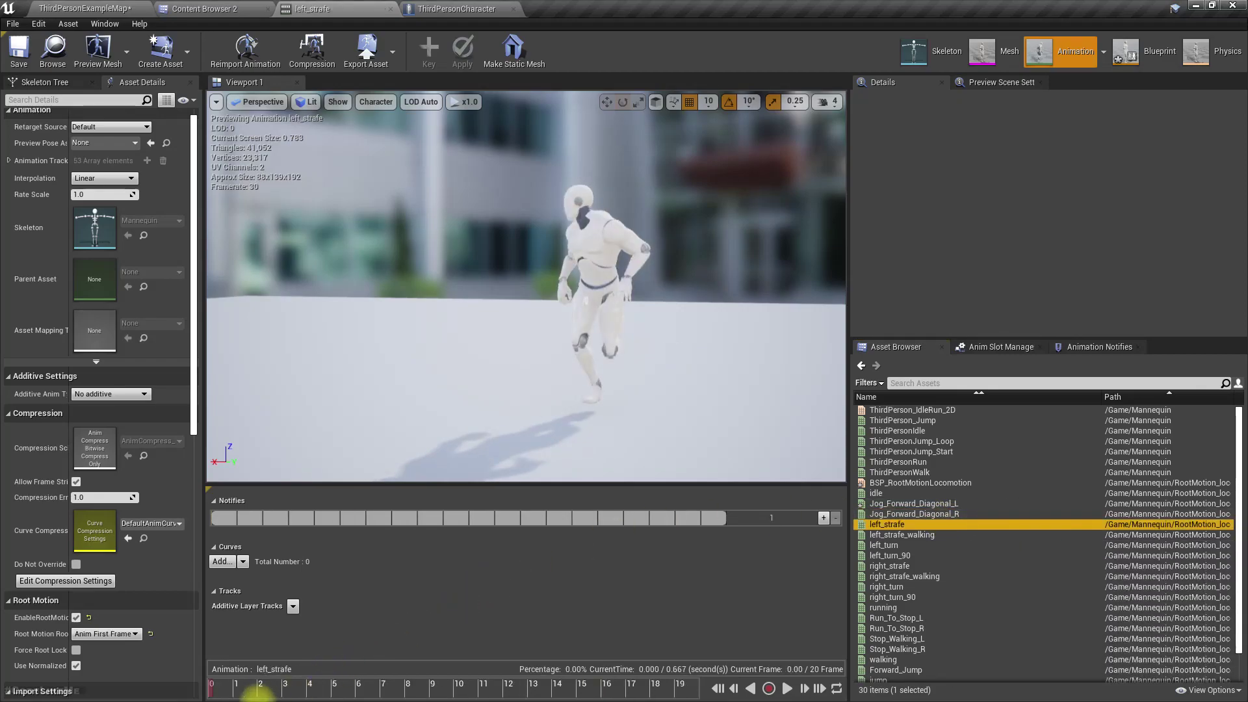
pyautogui.moveTo(229, 693); pyautogui.dragTo(318, 697)
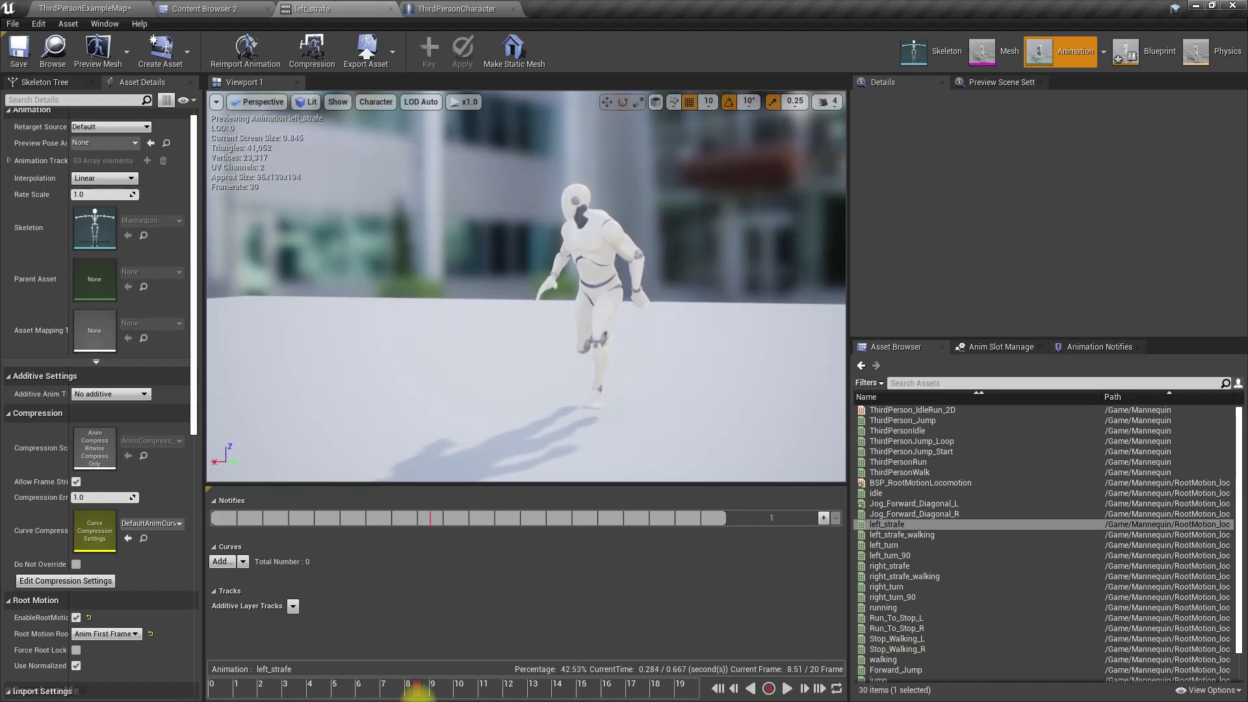
pyautogui.rightClick(435, 520)
pyautogui.moveTo(474, 533)
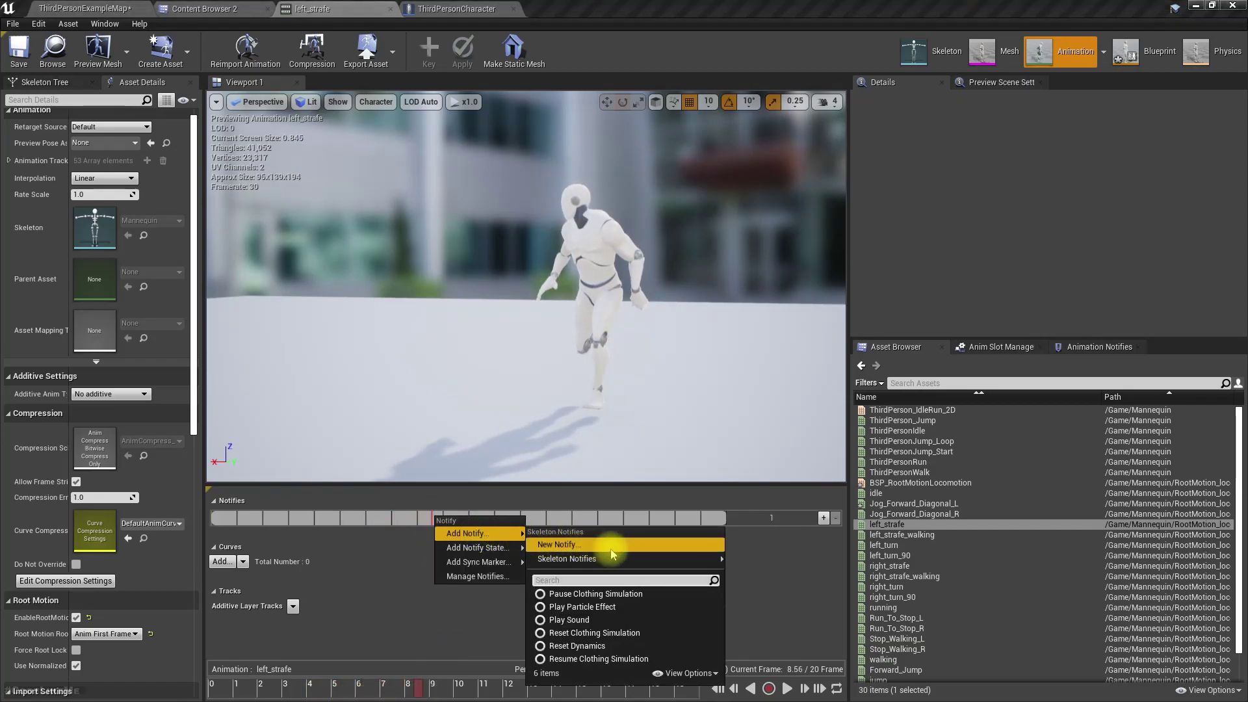
pyautogui.moveTo(559, 558)
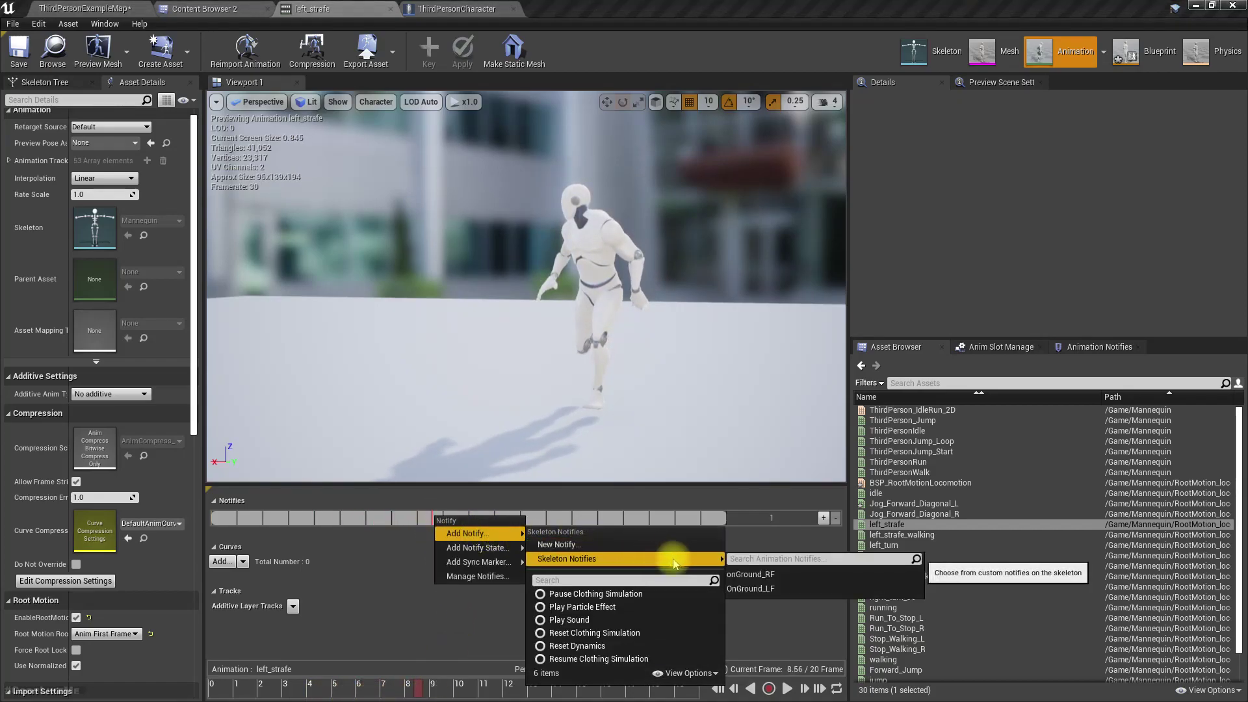
pyautogui.click(771, 588)
# Add the onGround_RF skeleton notify to left_strafe where the right foot lands, at about frame 18.
pyautogui.moveTo(418, 692); pyautogui.dragTo(627, 694)
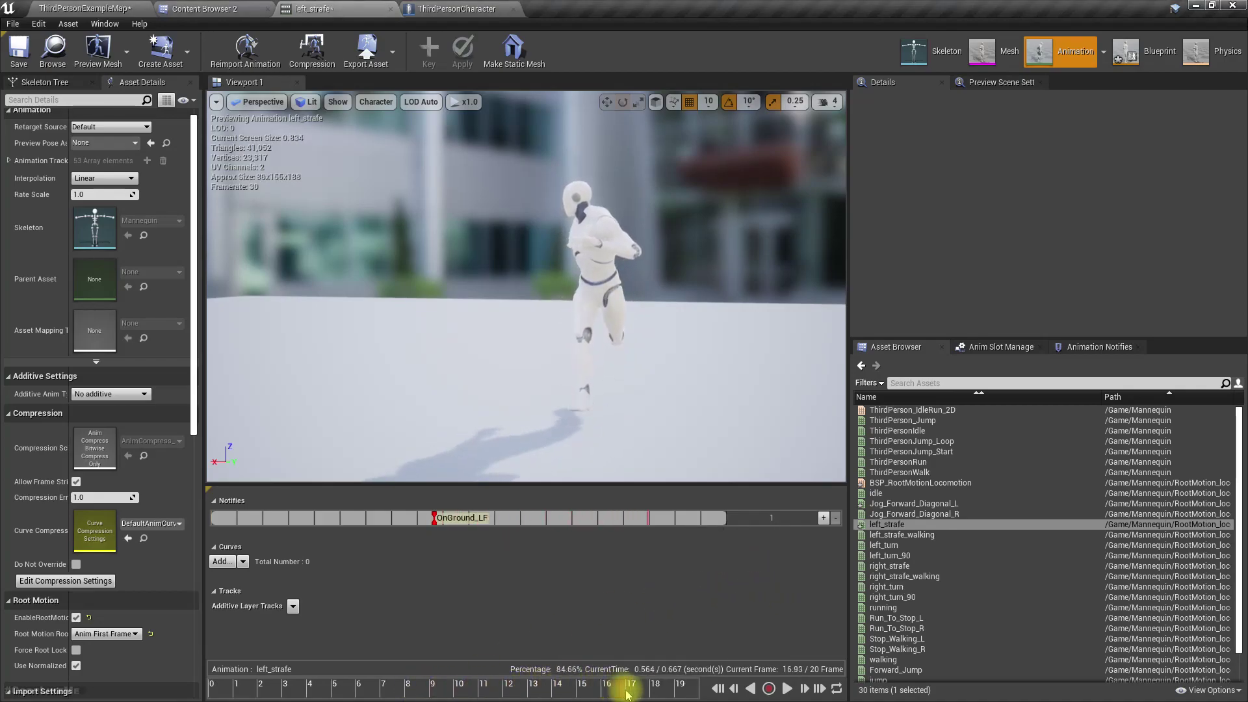
pyautogui.rightClick(666, 520)
pyautogui.moveTo(702, 534)
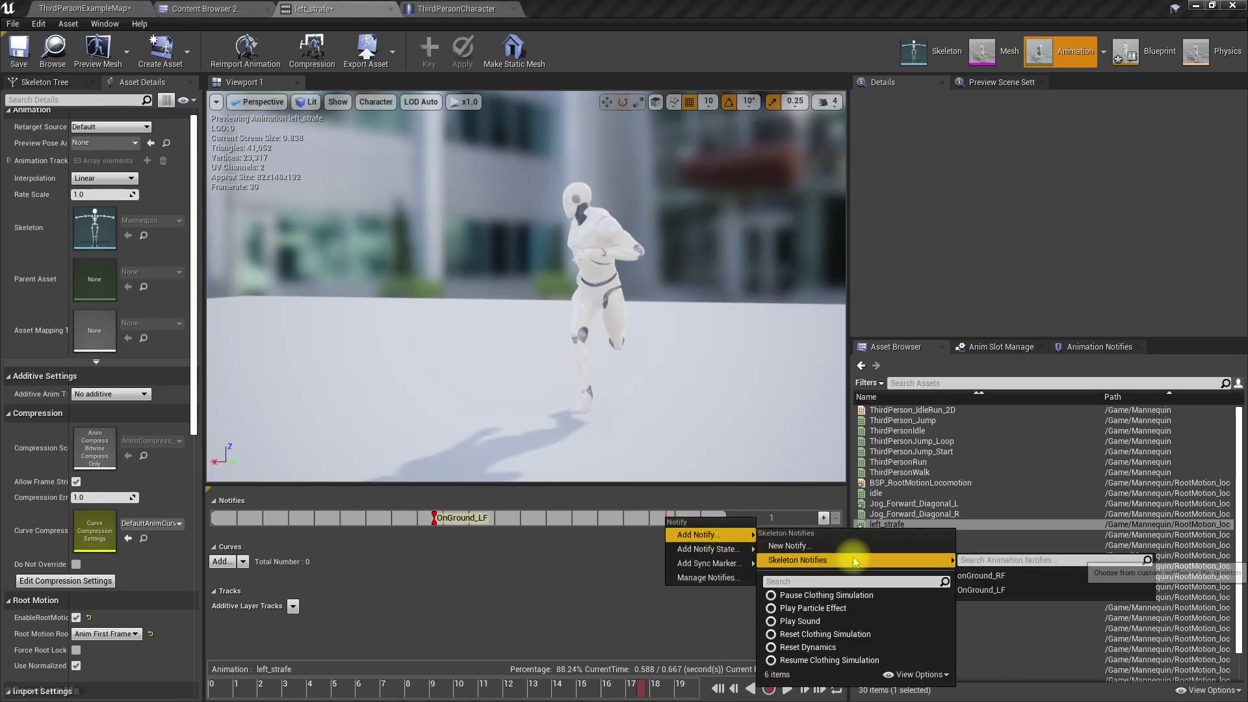
pyautogui.click(988, 576)
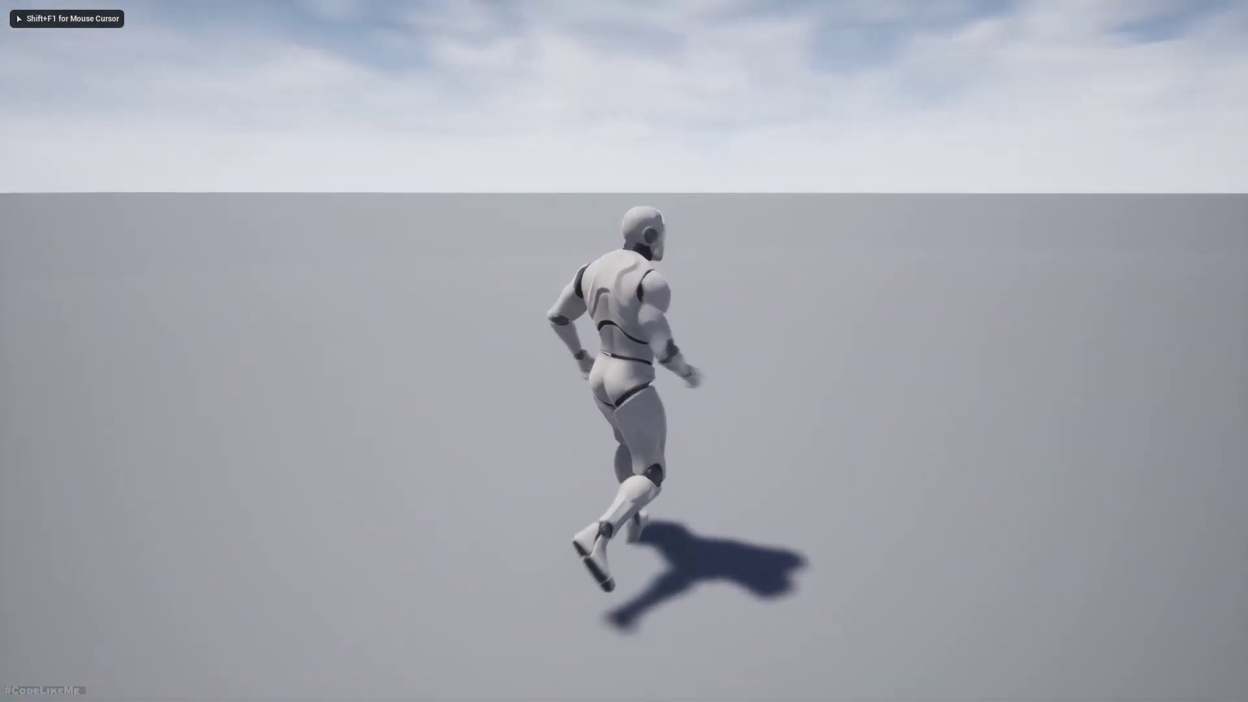
# Play-test the character's movement with the added foot notifies and return to the left_strafe animation.
pyautogui.press('w')
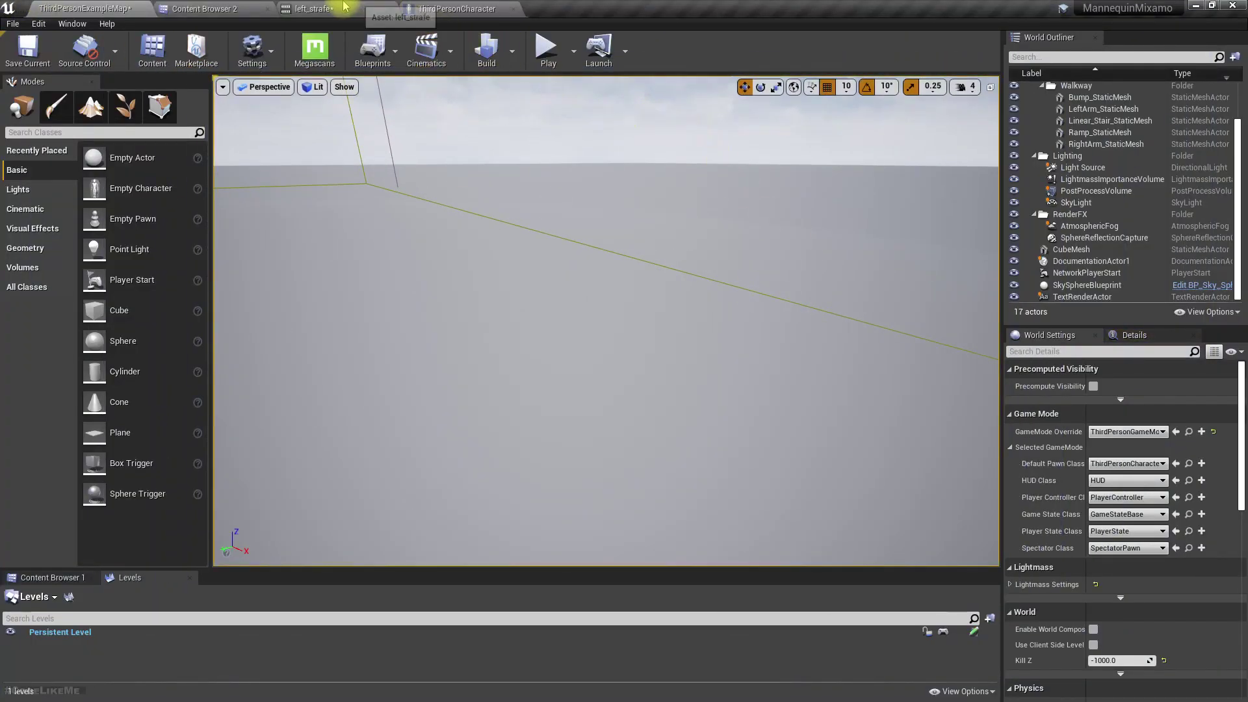
pyautogui.click(344, 7)
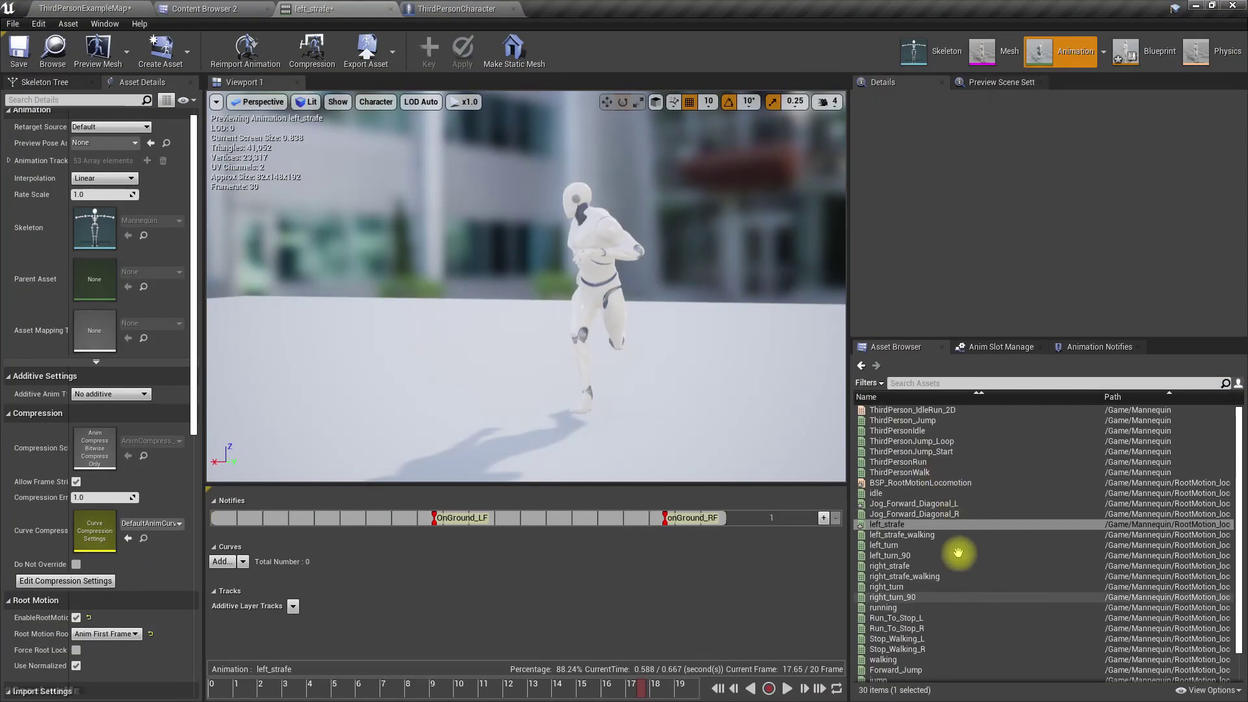
# Open the Jog_Forward_Diagonal_R animation and add the OnGround_LF skeleton notify where the left foot lands, at about frame 9.
pyautogui.click(924, 514)
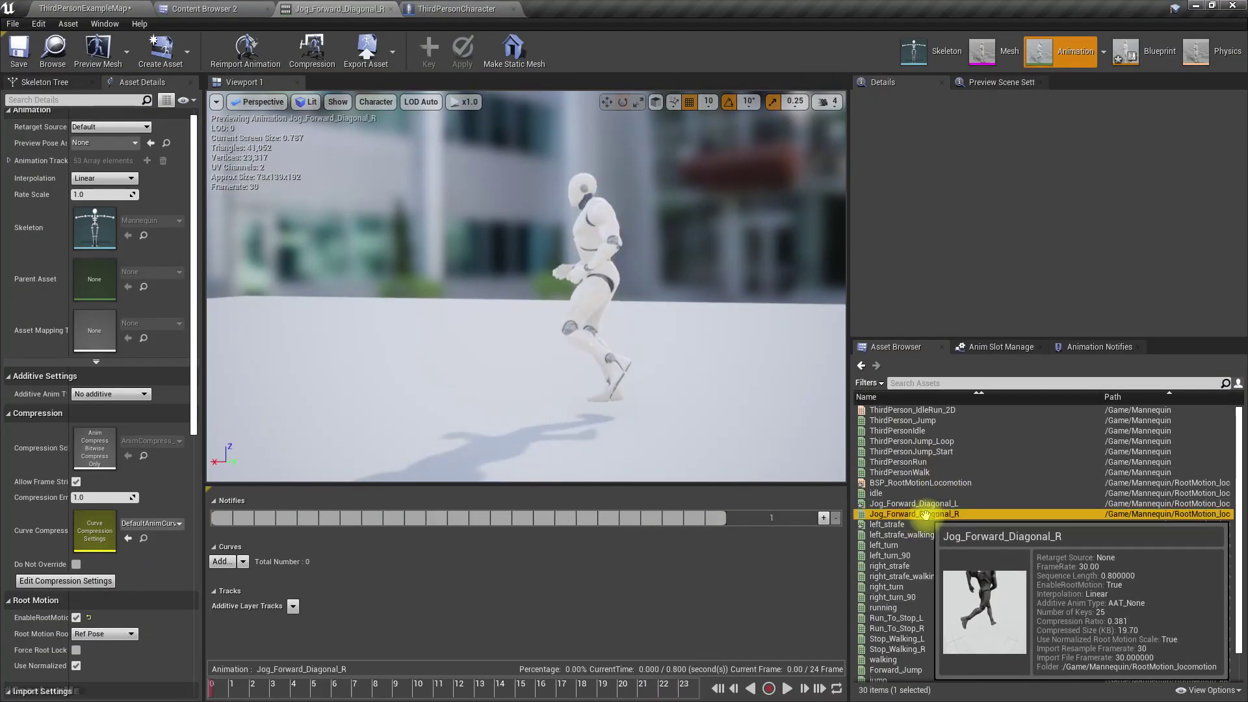
pyautogui.click(905, 525)
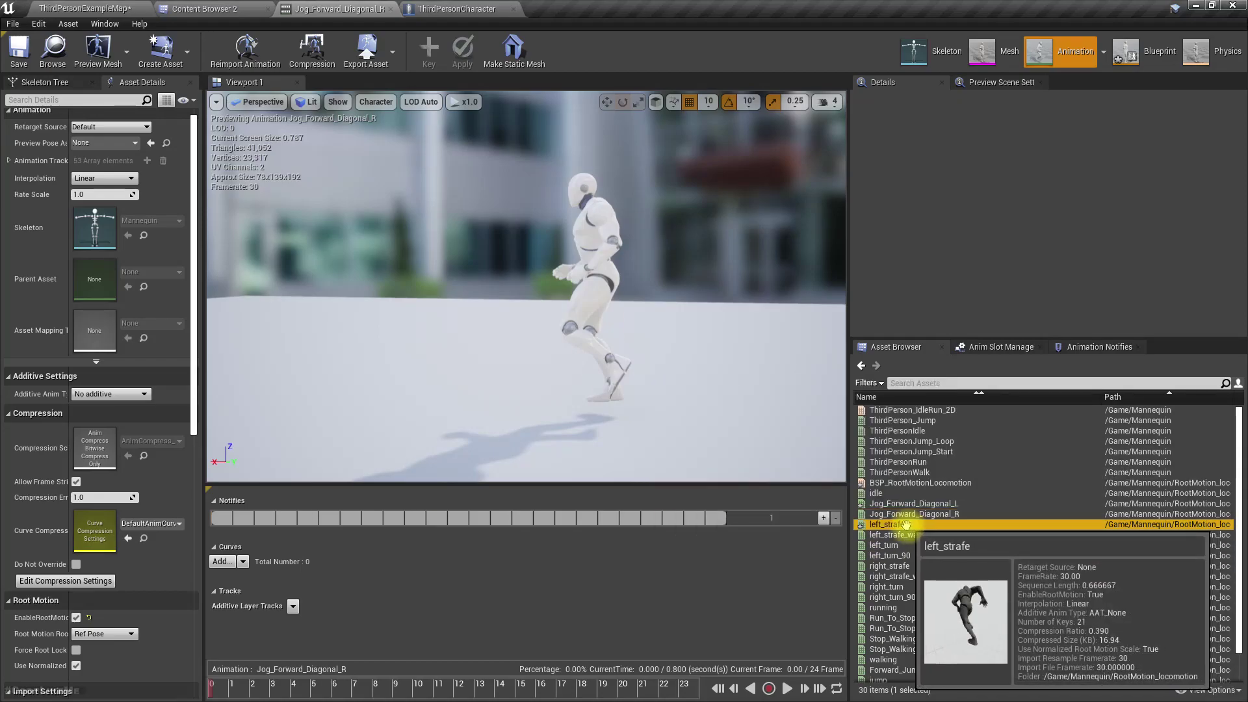
pyautogui.click(913, 514)
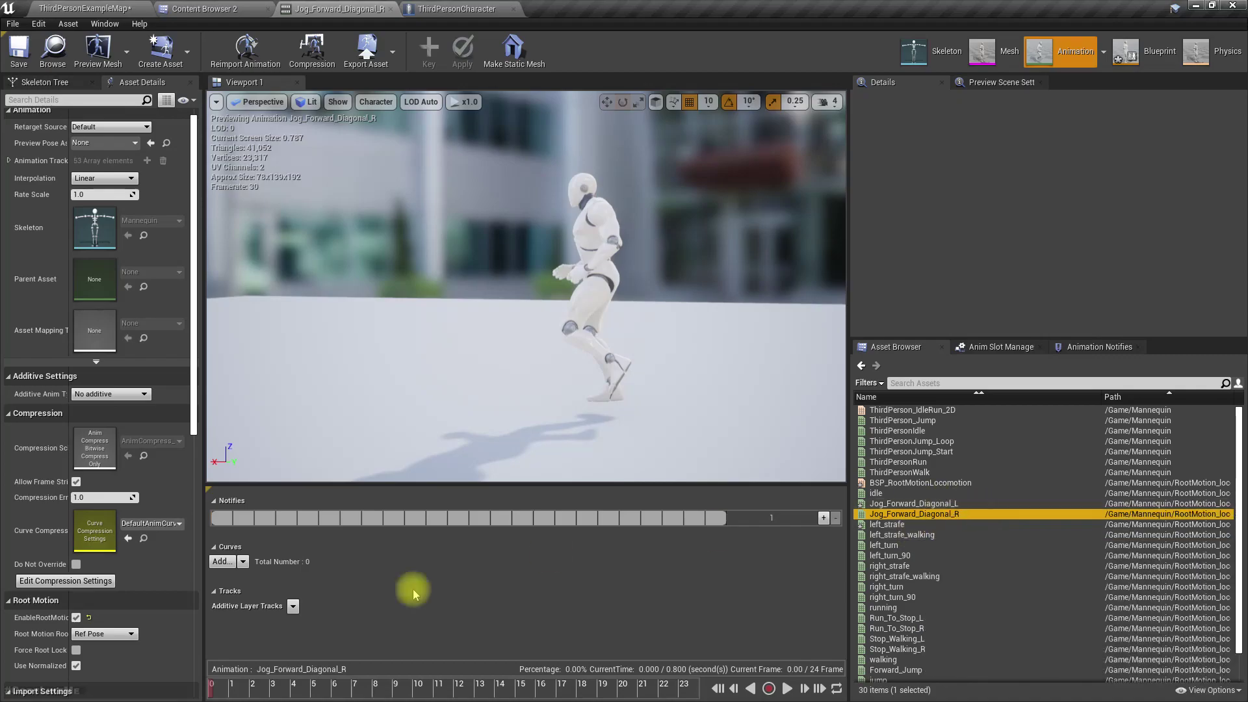
pyautogui.moveTo(238, 683); pyautogui.dragTo(382, 697)
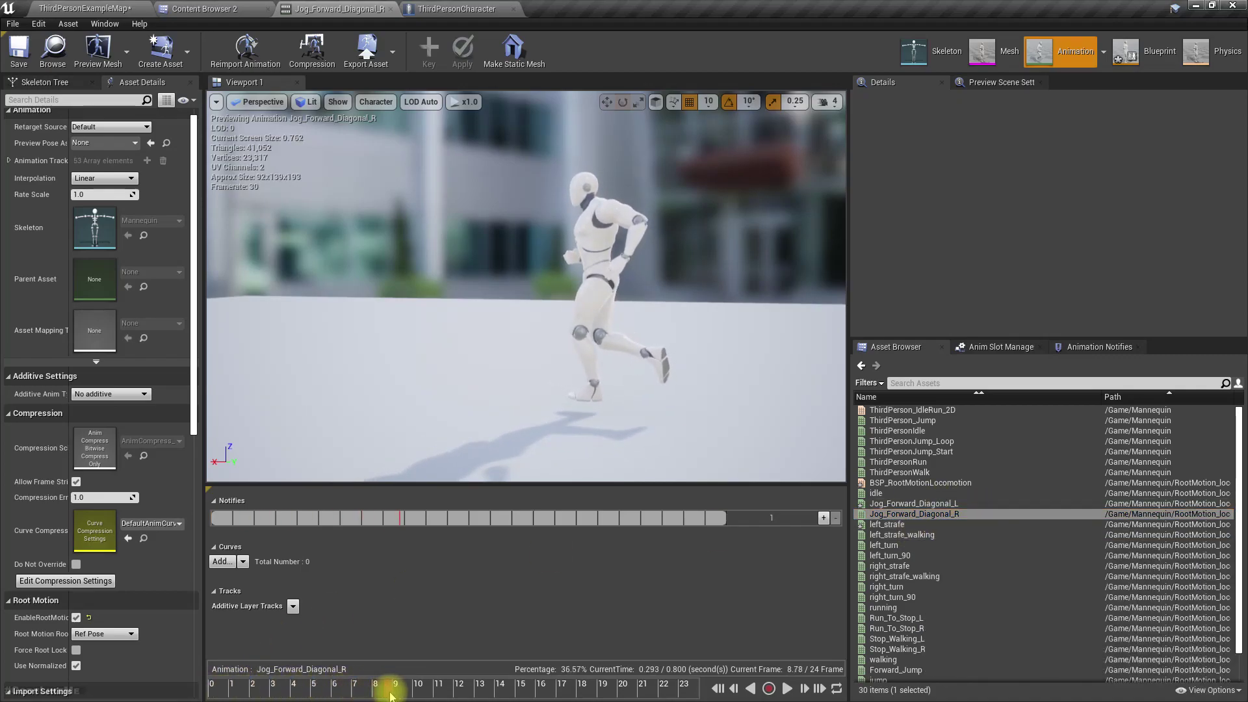
pyautogui.rightClick(410, 520)
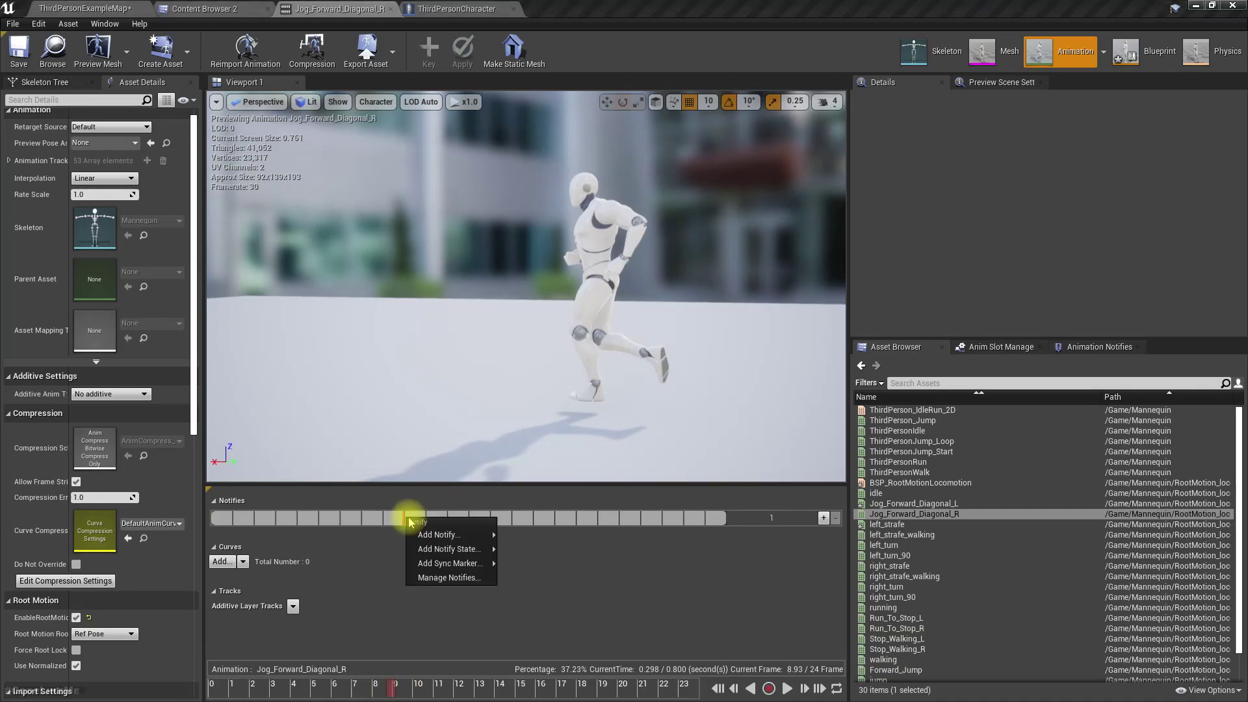
pyautogui.moveTo(438, 534)
pyautogui.moveTo(662, 562)
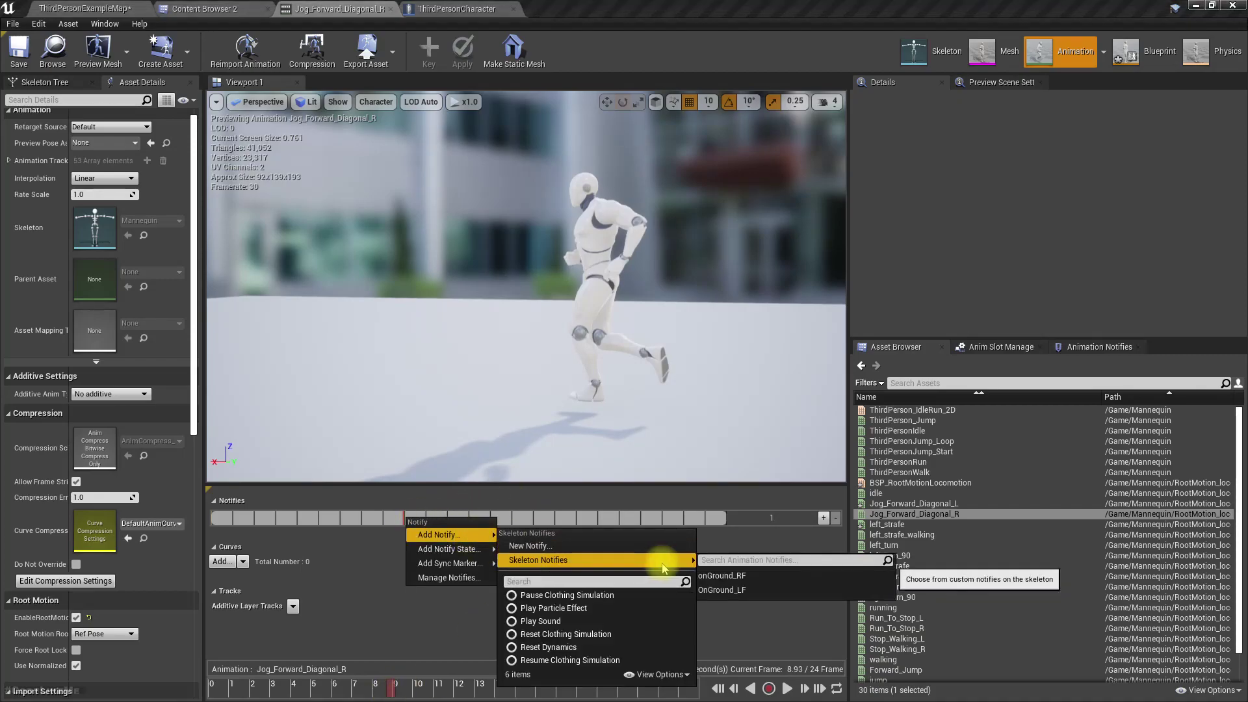
pyautogui.click(740, 590)
# Add the onGround_RF skeleton notify to Jog_Forward_Diagonal_R where the right foot lands, at about frame 20.
pyautogui.moveTo(397, 689); pyautogui.dragTo(628, 694)
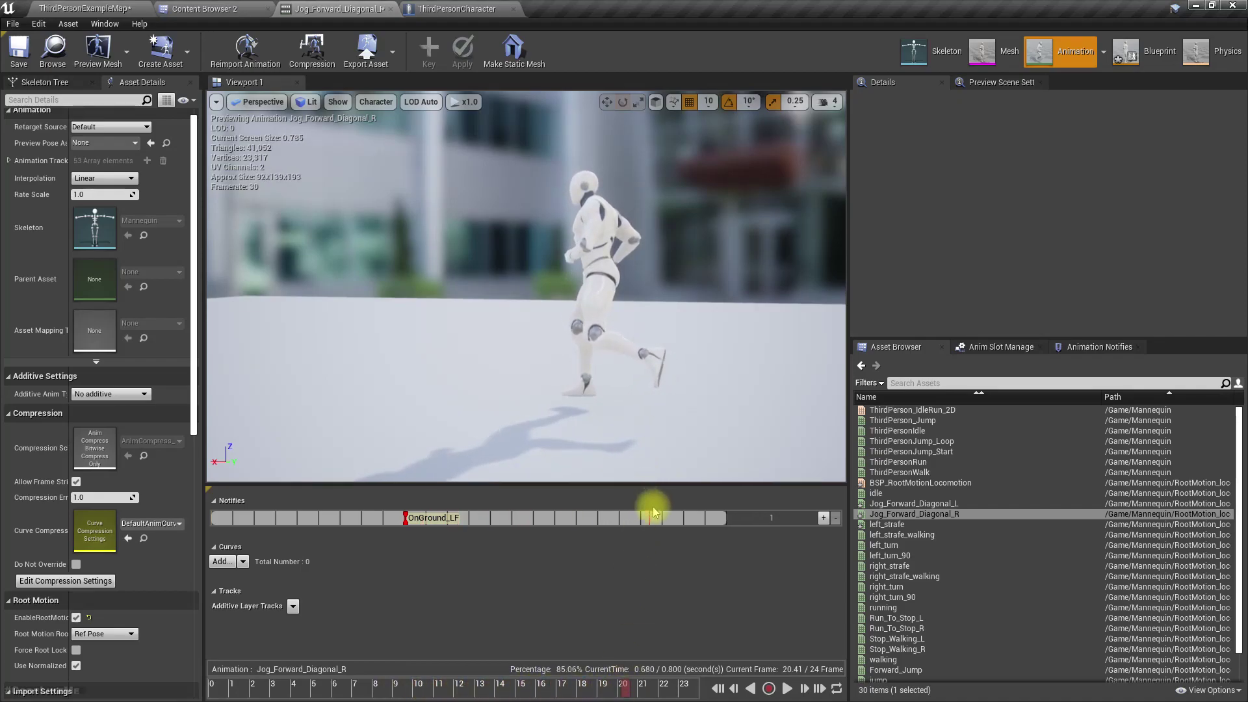
pyautogui.rightClick(650, 520)
pyautogui.moveTo(679, 532)
pyautogui.moveTo(814, 559)
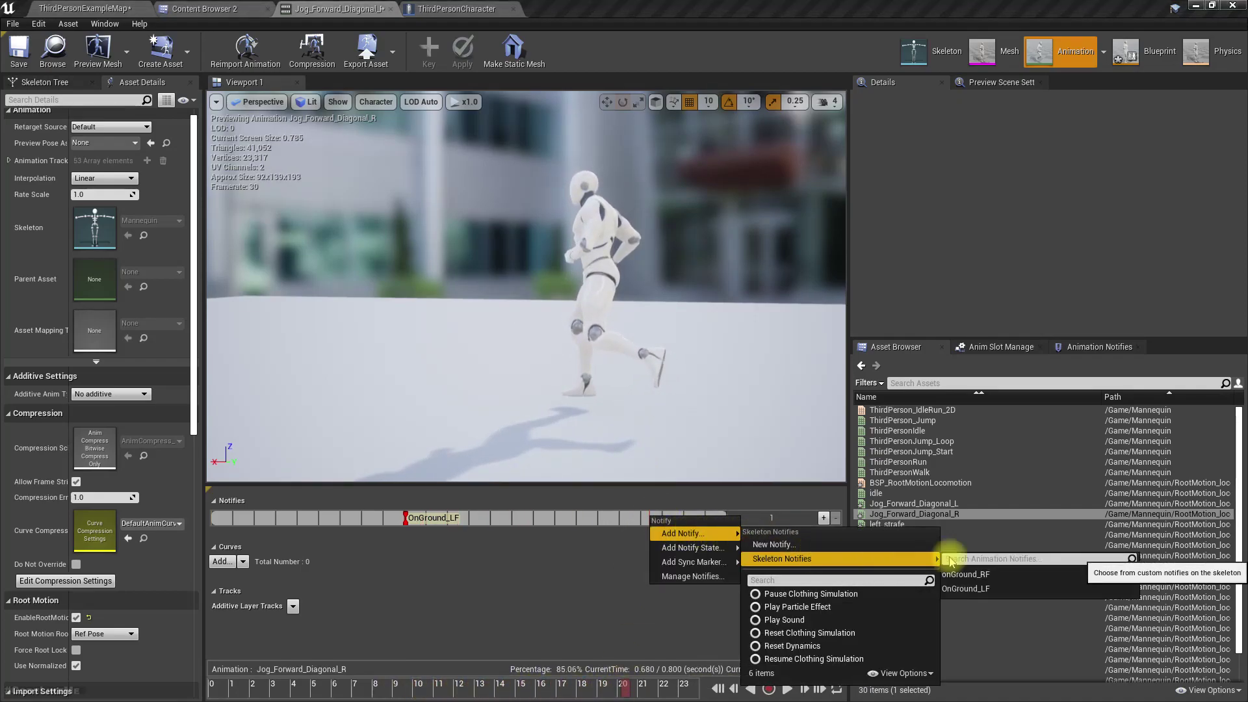
pyautogui.click(984, 575)
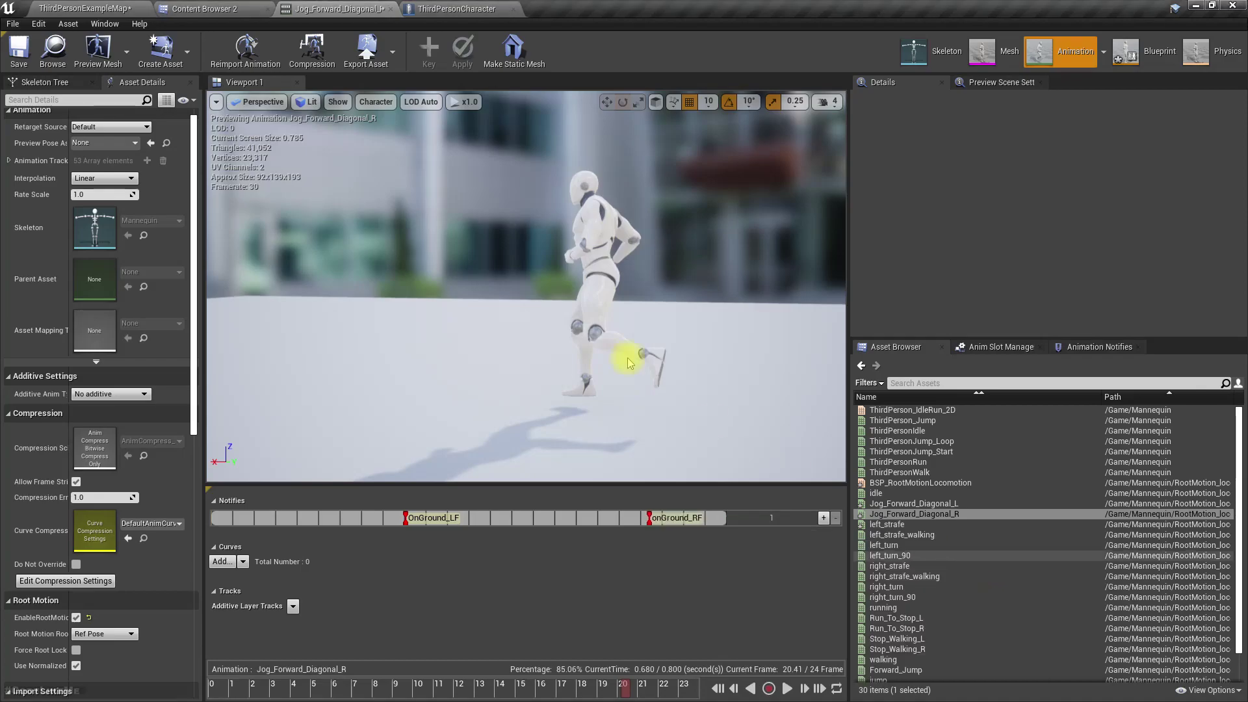
# Save all changes and play-test the character's forward and right diagonal movement full screen in ThirdPersonExampleMap.
pyautogui.click(97, 9)
pyautogui.hotkey('ctrl', 'shift', 's')
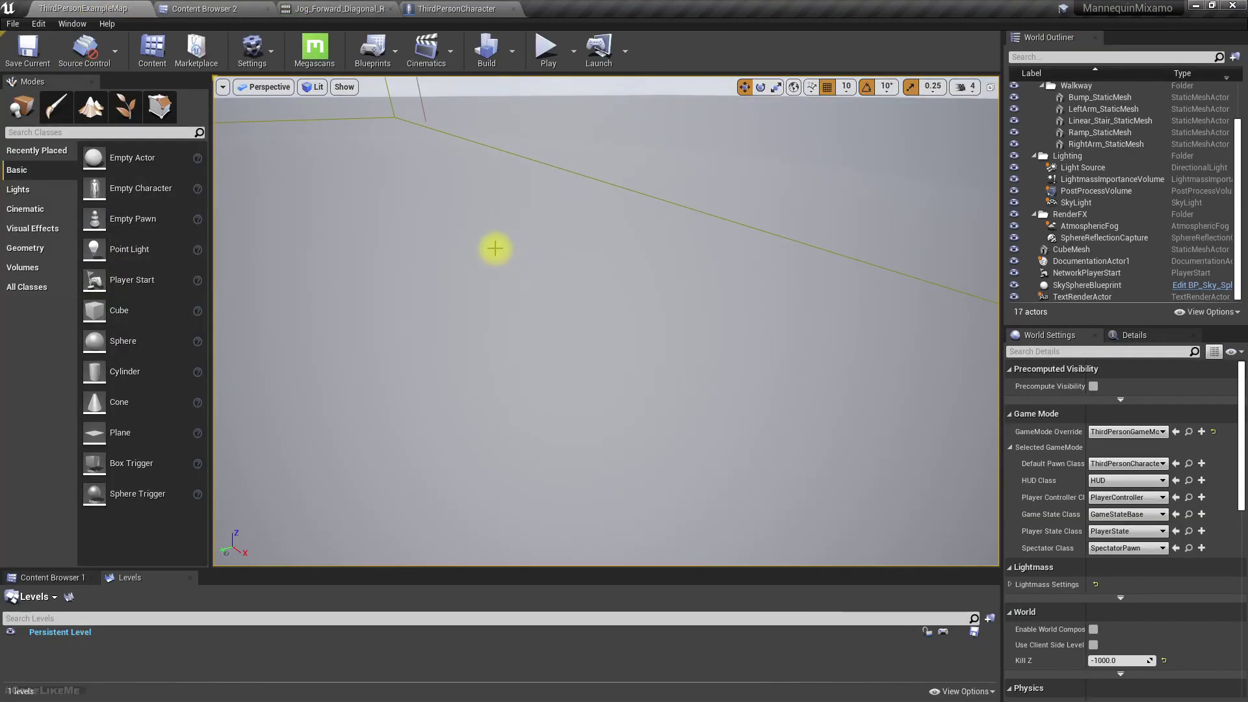
pyautogui.press('F11')
pyautogui.hotkey('alt', 'p')
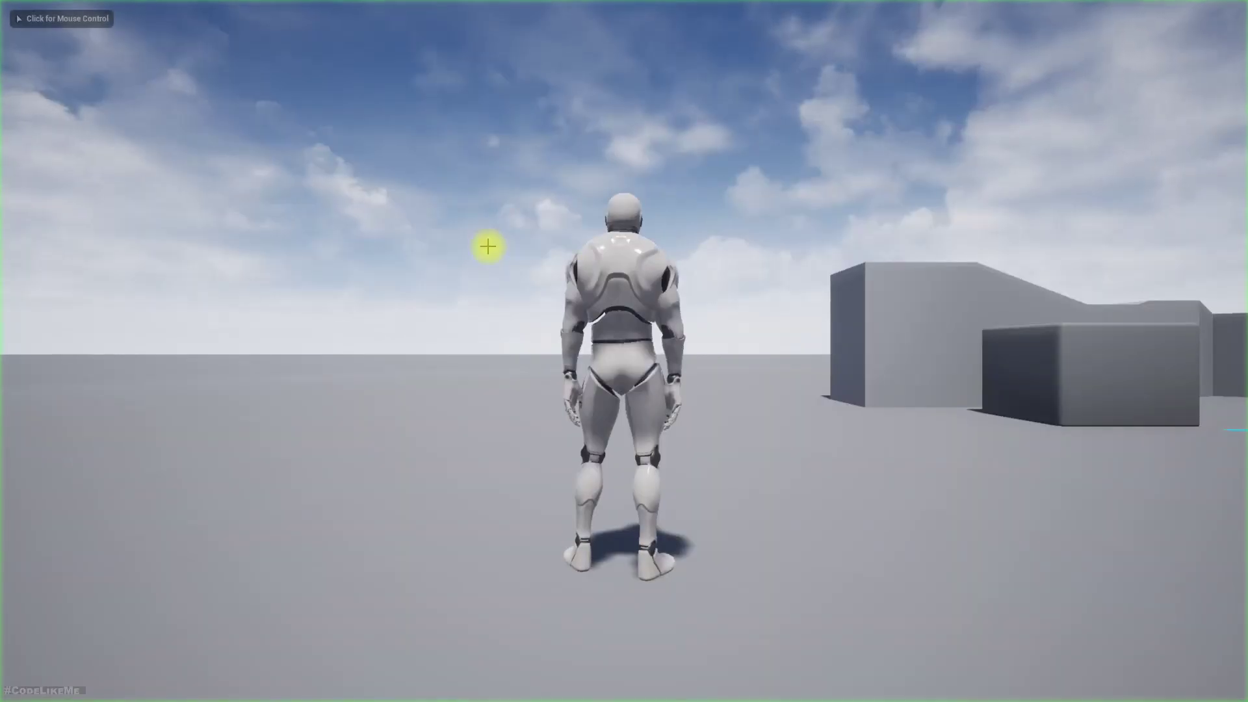
pyautogui.click(487, 247)
pyautogui.press('w')
pyautogui.press('d')
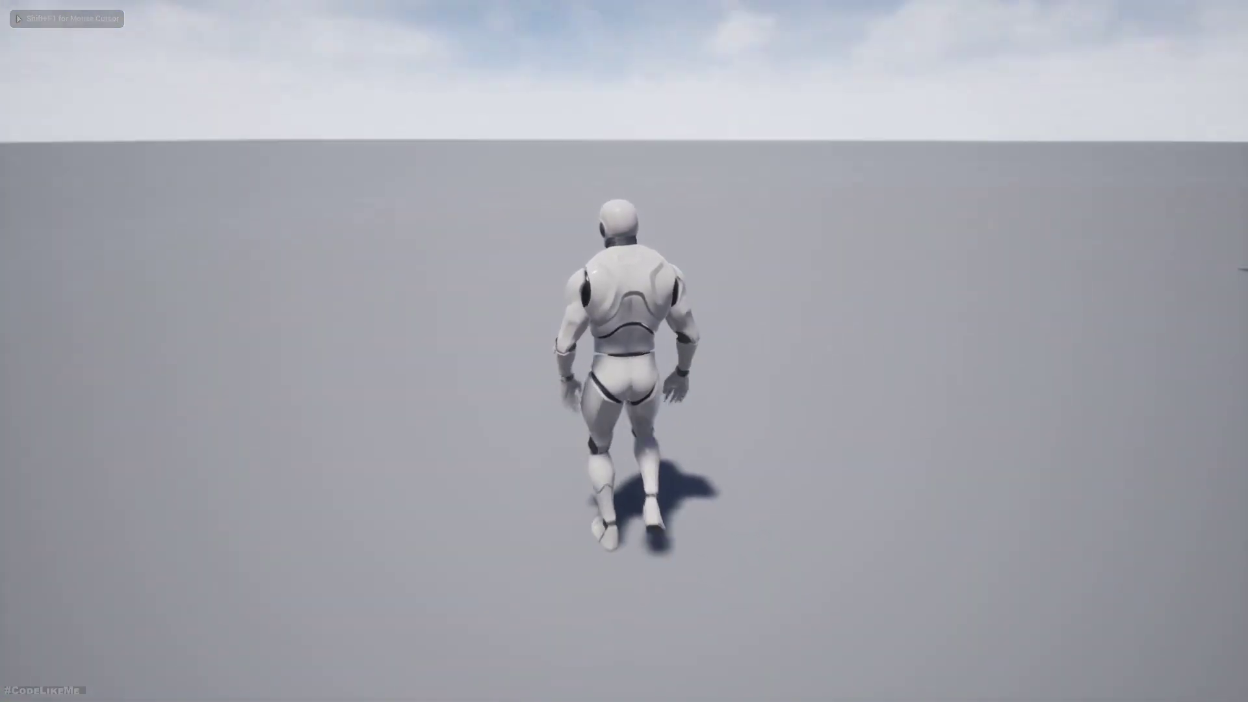
pyautogui.press('w')
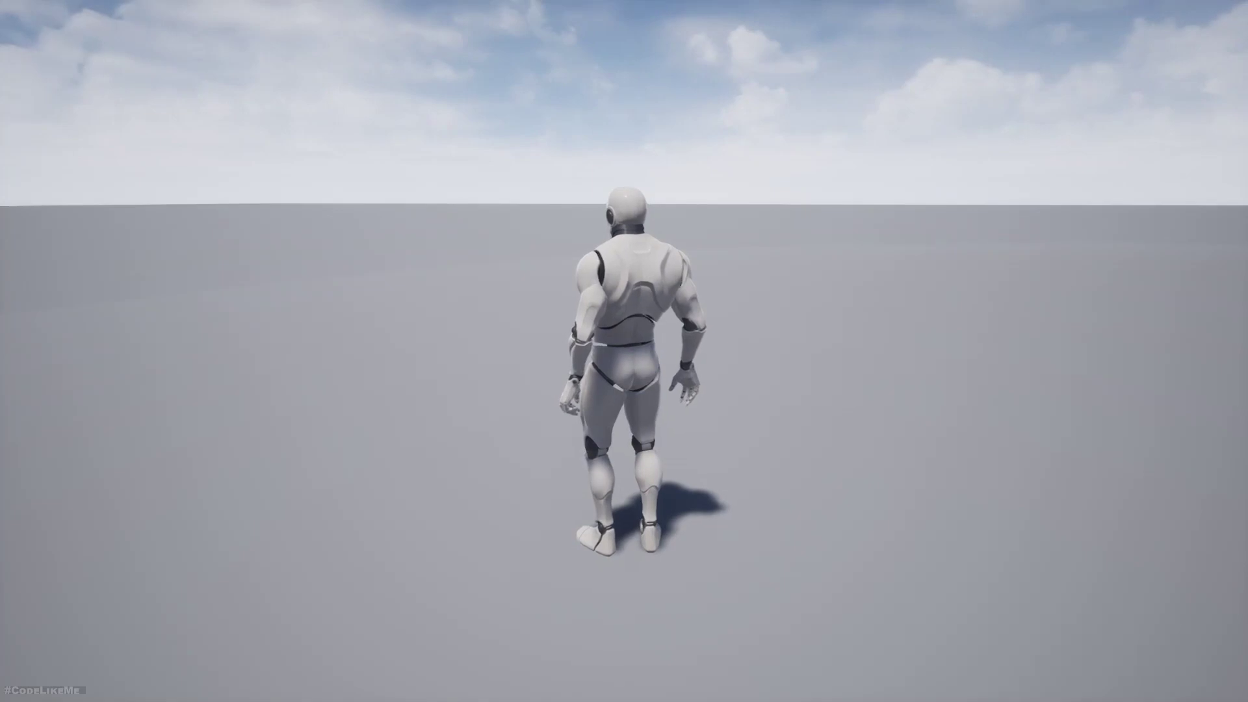
pyautogui.press('w')
pyautogui.press('d')
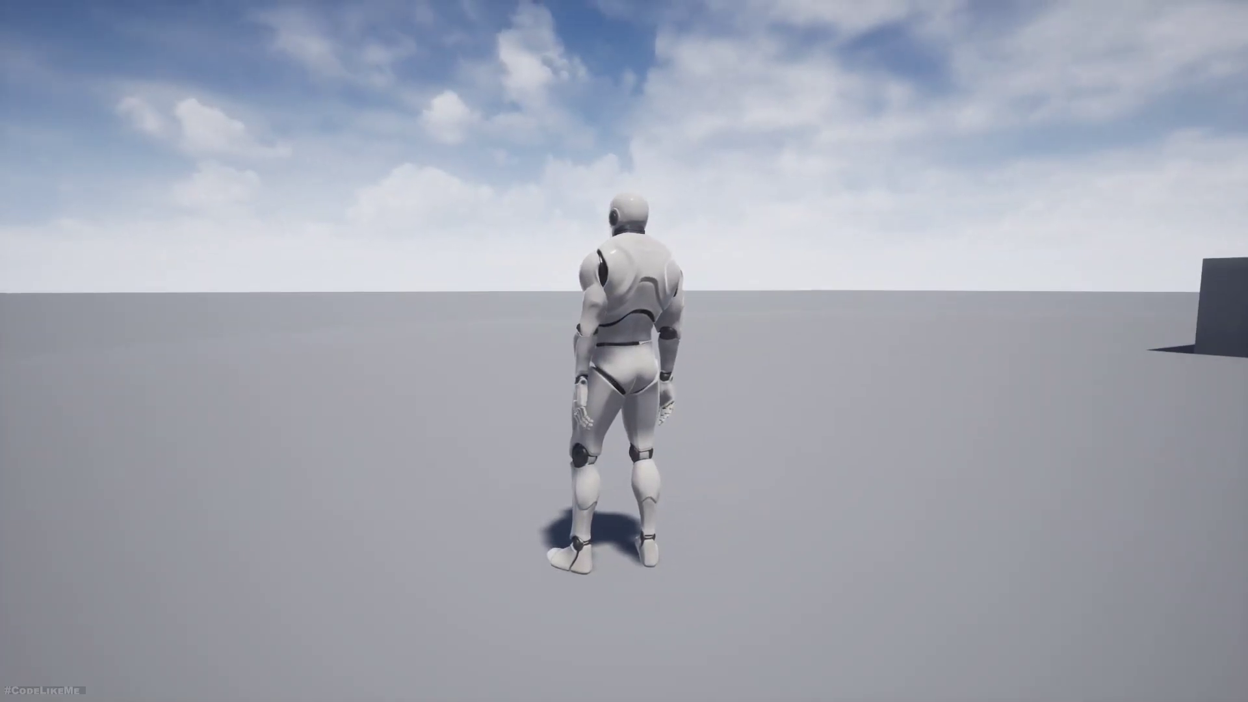
pyautogui.press('Escape')
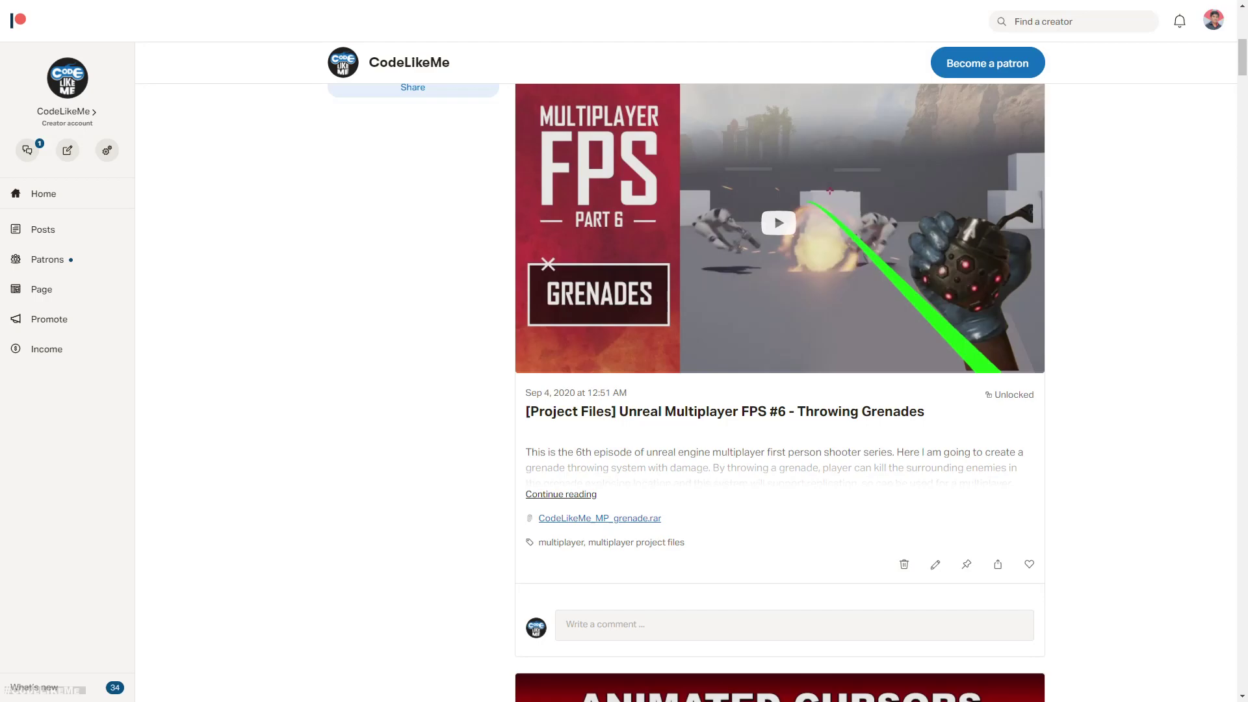
# Browse the project-file posts on the CodeLikeMe Patreon page down to the page footer.
pyautogui.scroll(-20, 314, 570)
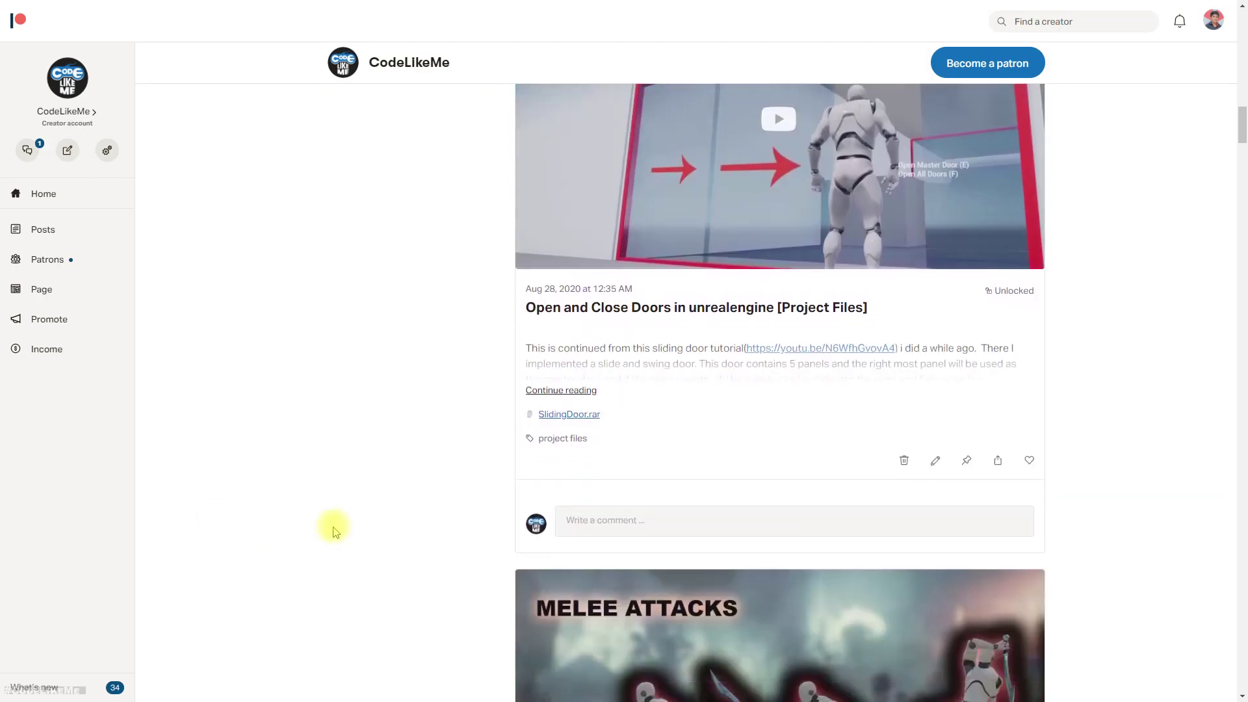
pyautogui.scroll(-20, 345, 518)
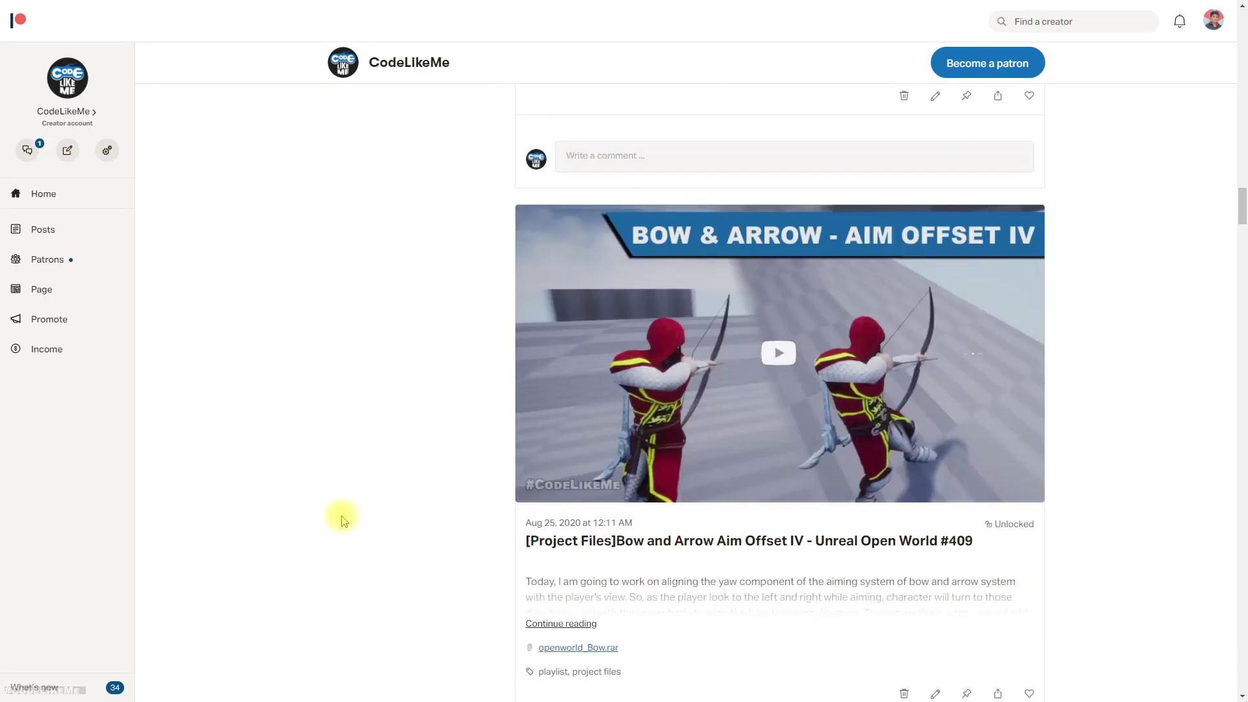
pyautogui.scroll(-10, 343, 520)
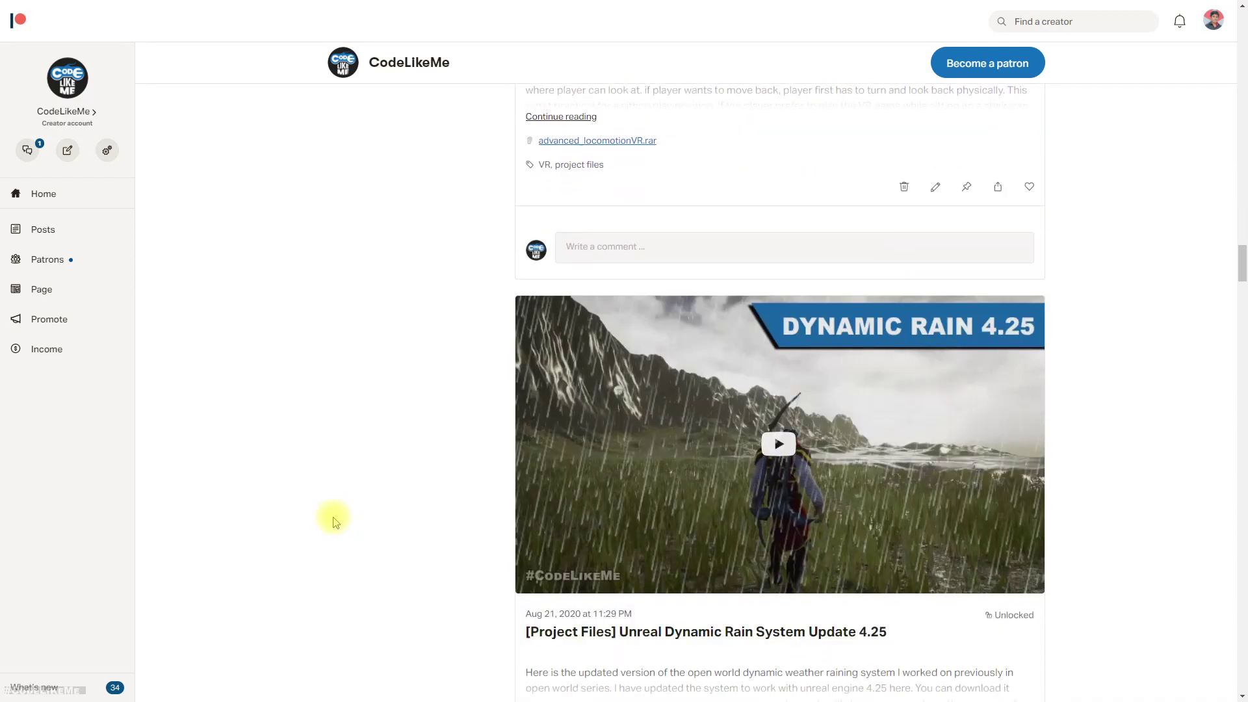
pyautogui.scroll(-20, 332, 522)
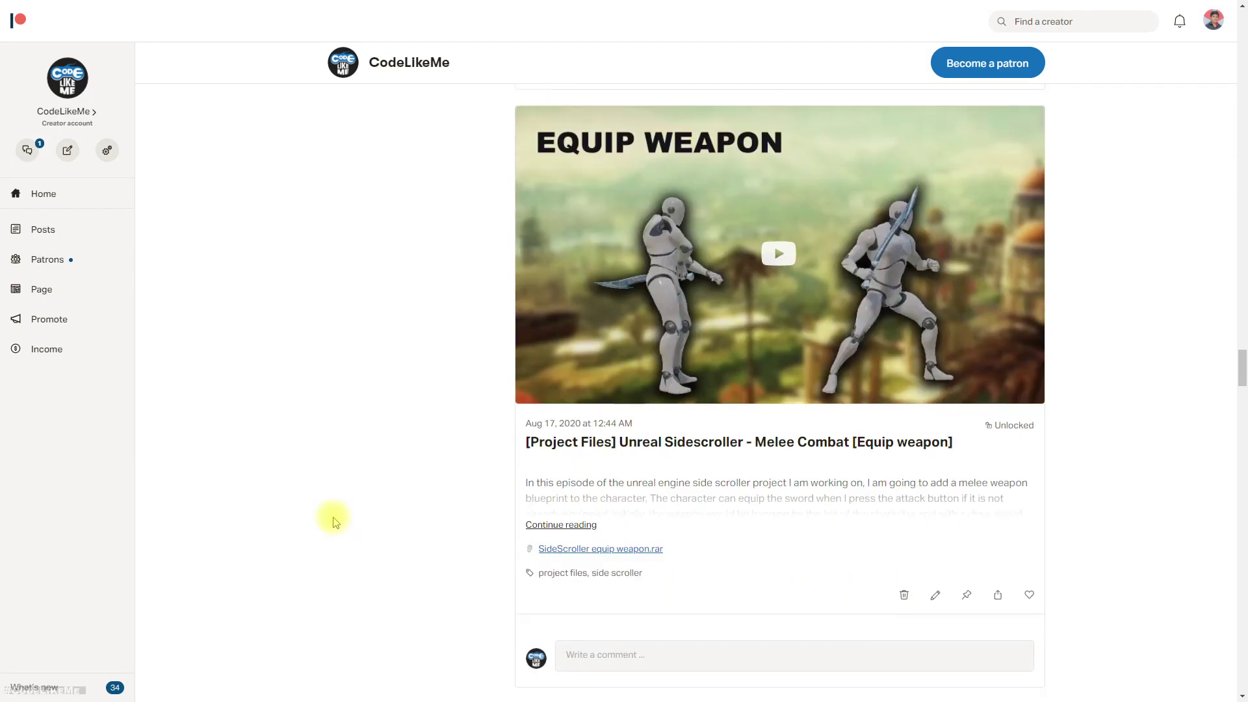
pyautogui.scroll(-20, 333, 522)
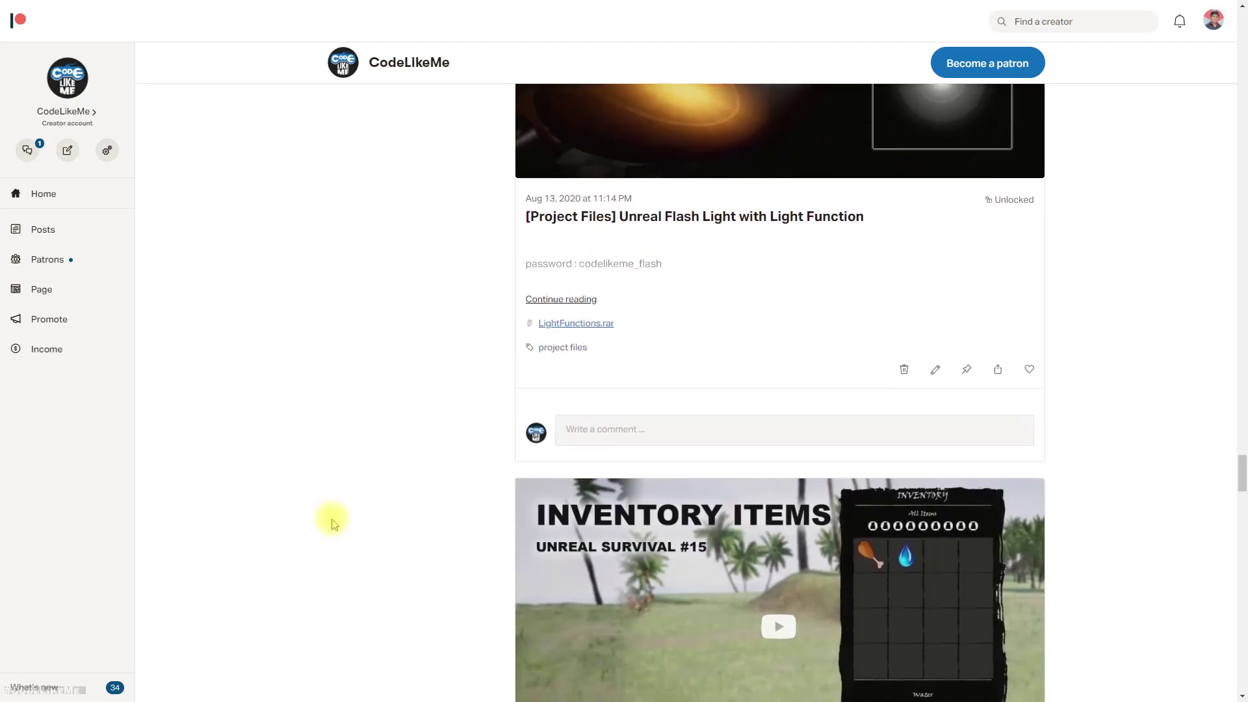
pyautogui.scroll(-20, 333, 522)
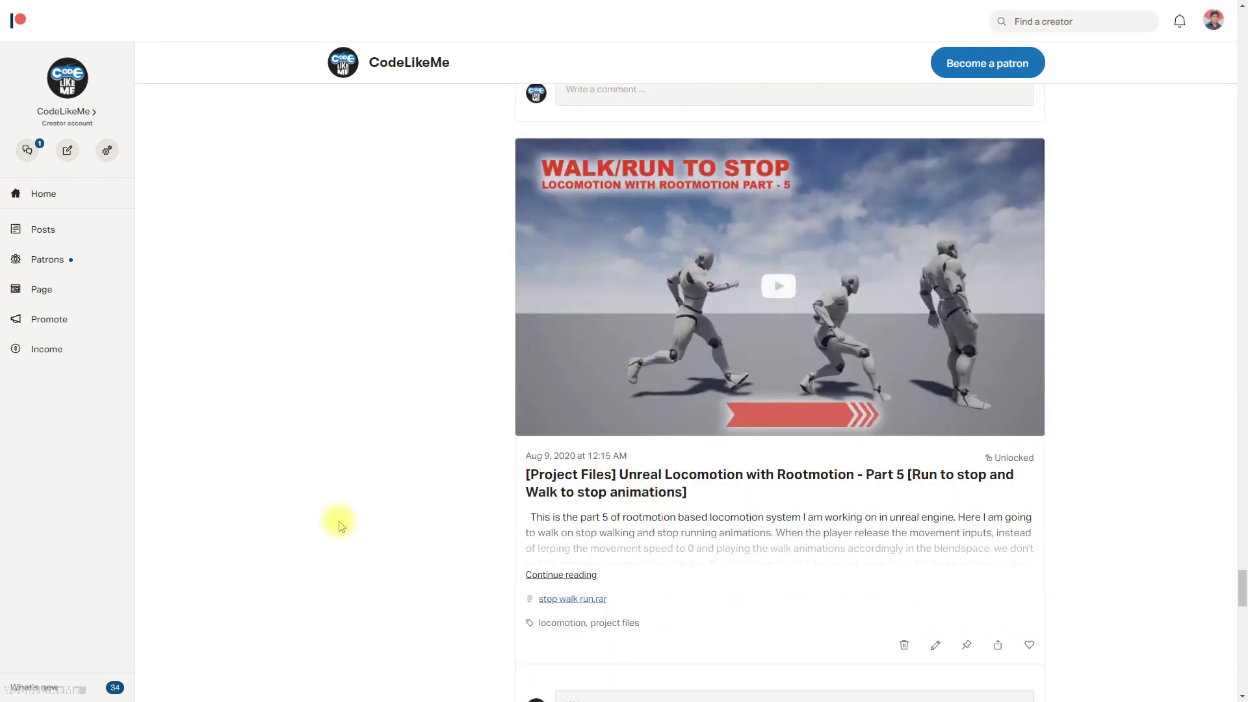
pyautogui.scroll(-15, 340, 525)
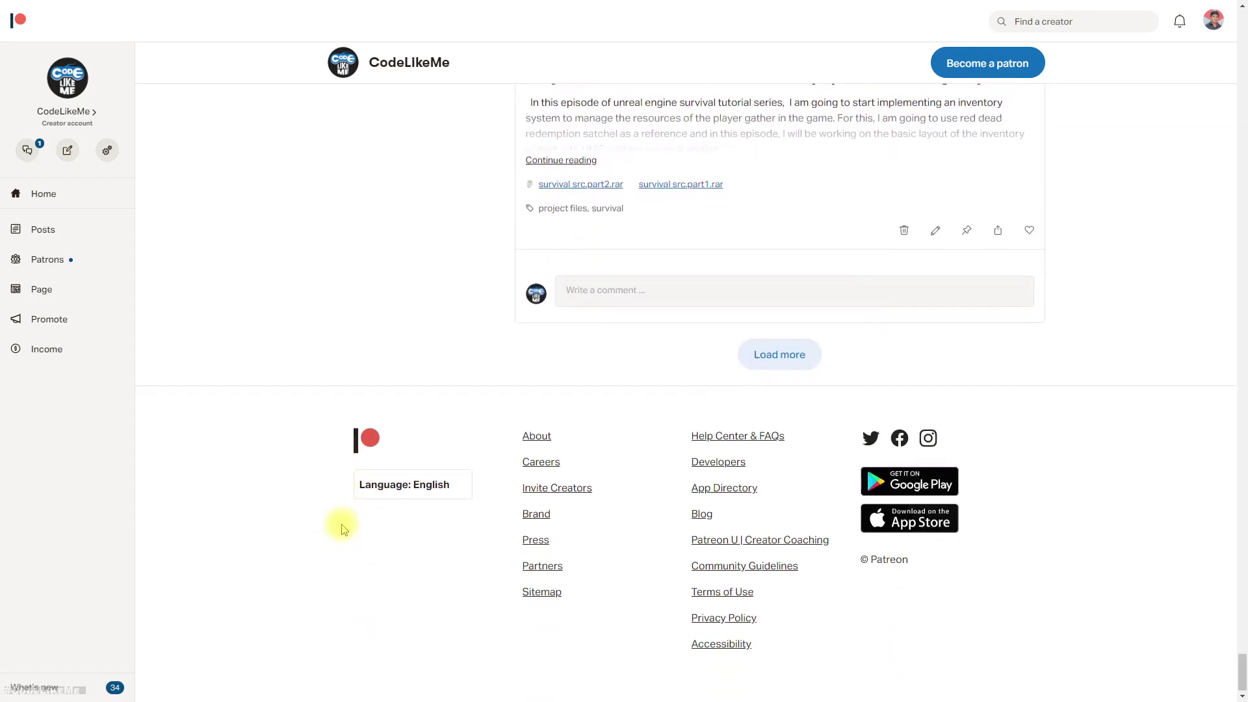